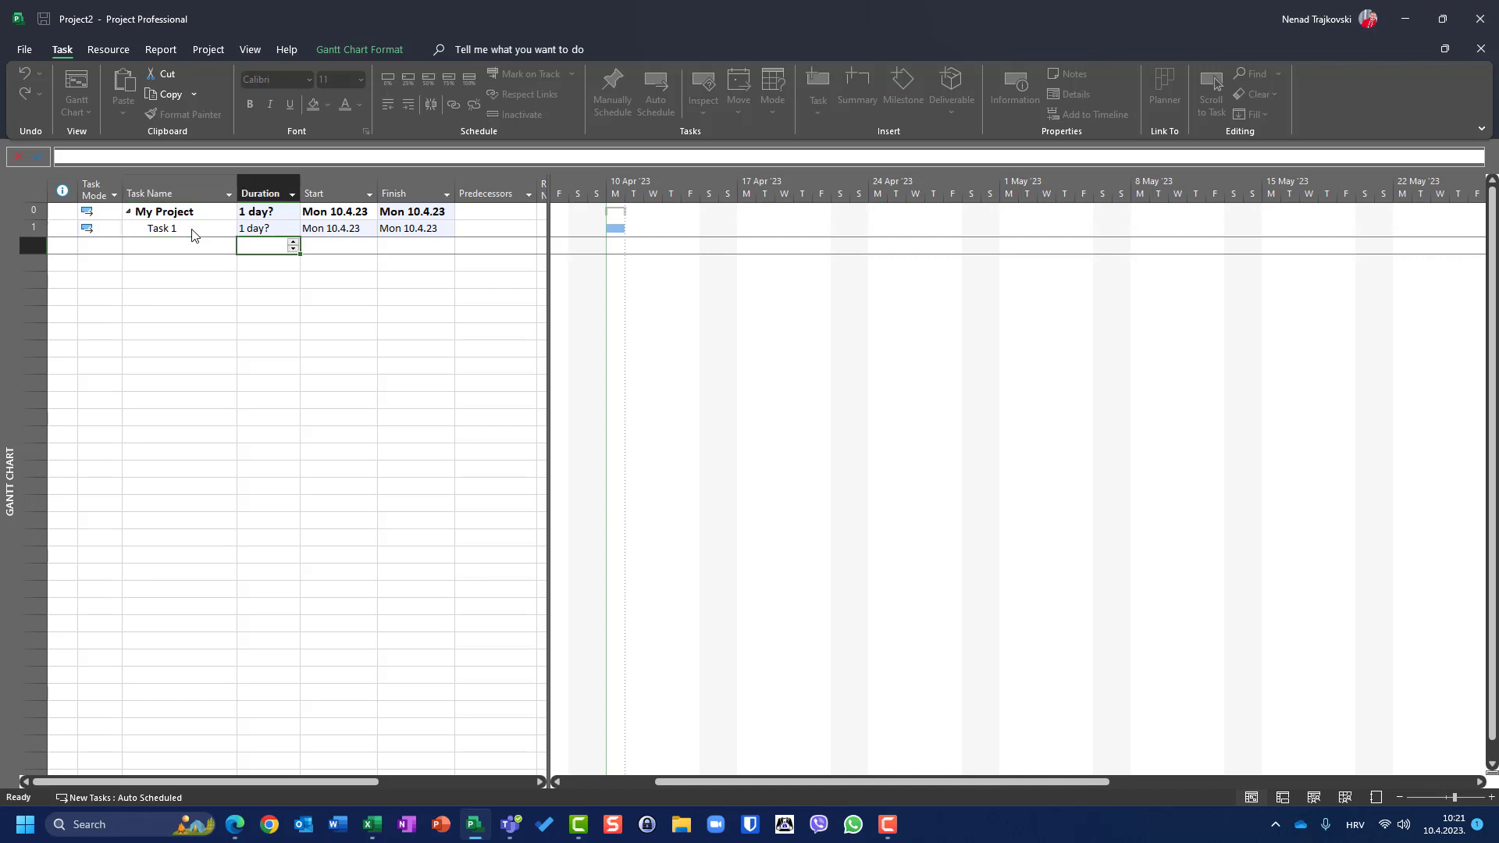
Set the duration of Task 1 to 2 days.
key("Up")
type("2")
key("Return")
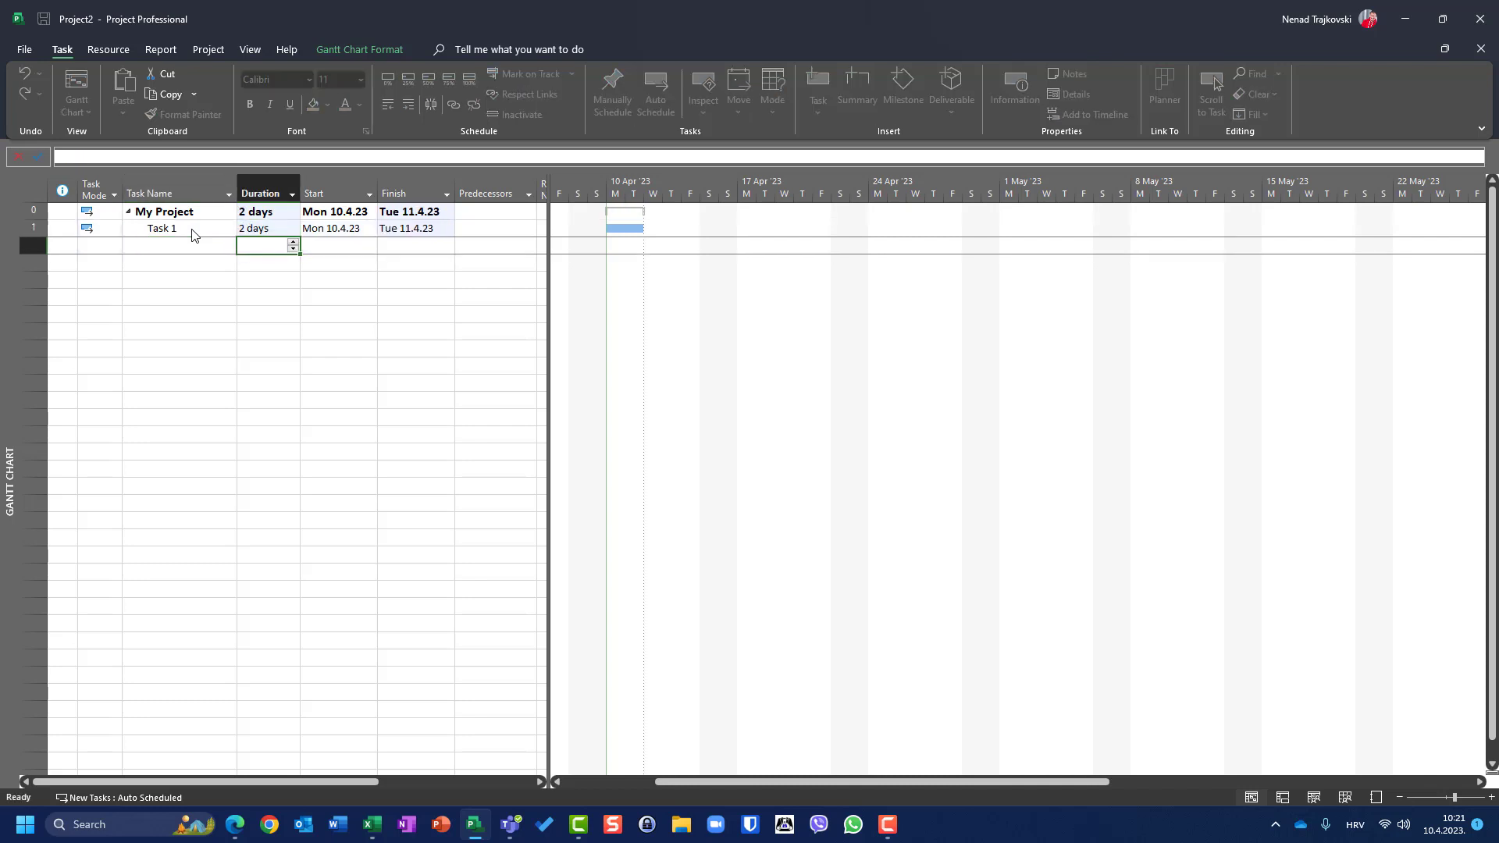
Add Task 2 below Task 1 with a duration of 3 days and task 1 as its predecessor.
key("Left")
type("Task 2")
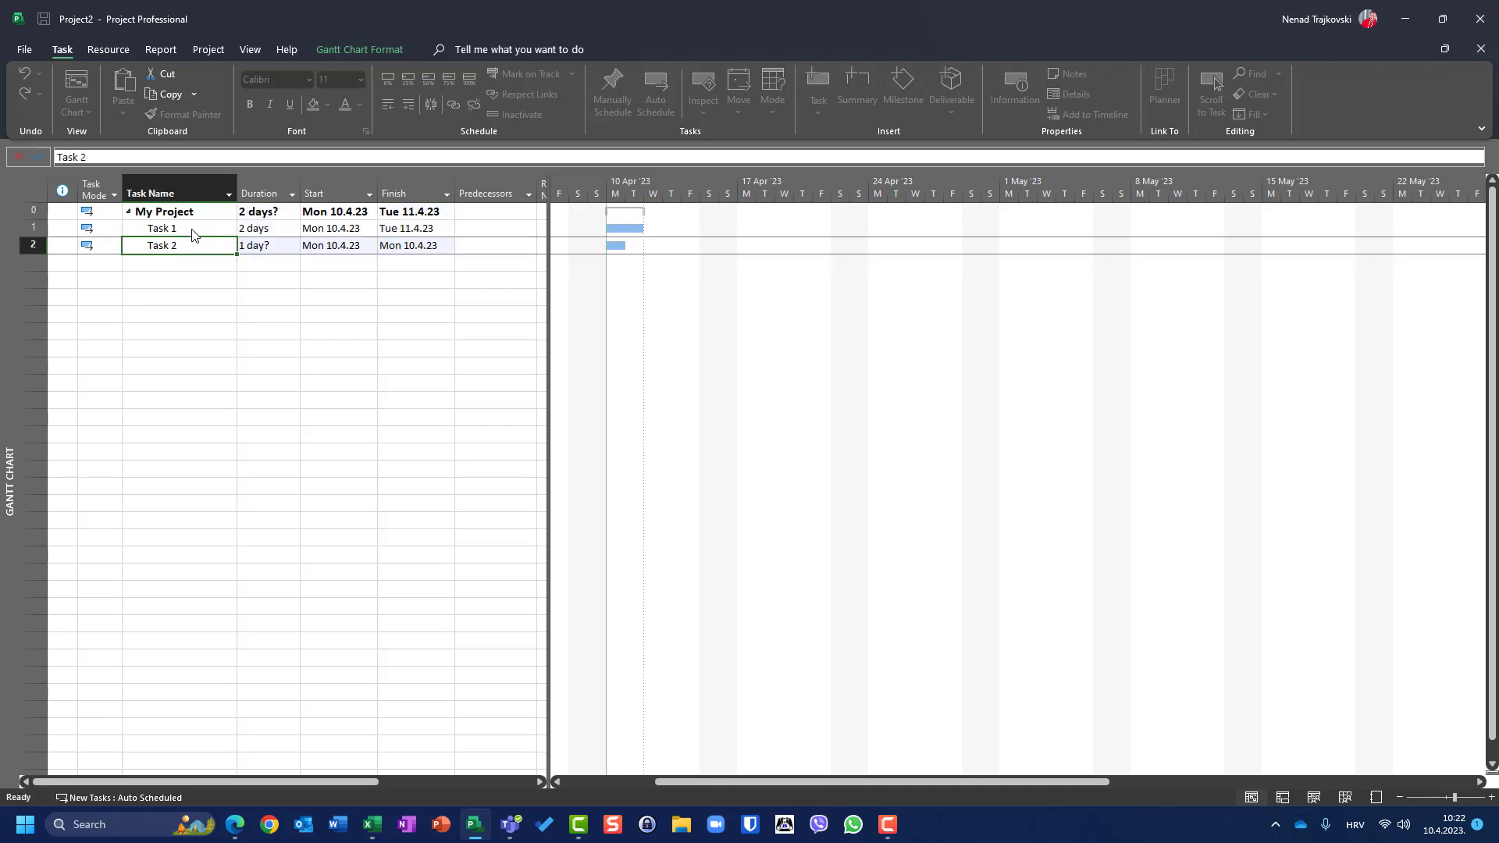
key("Tab")
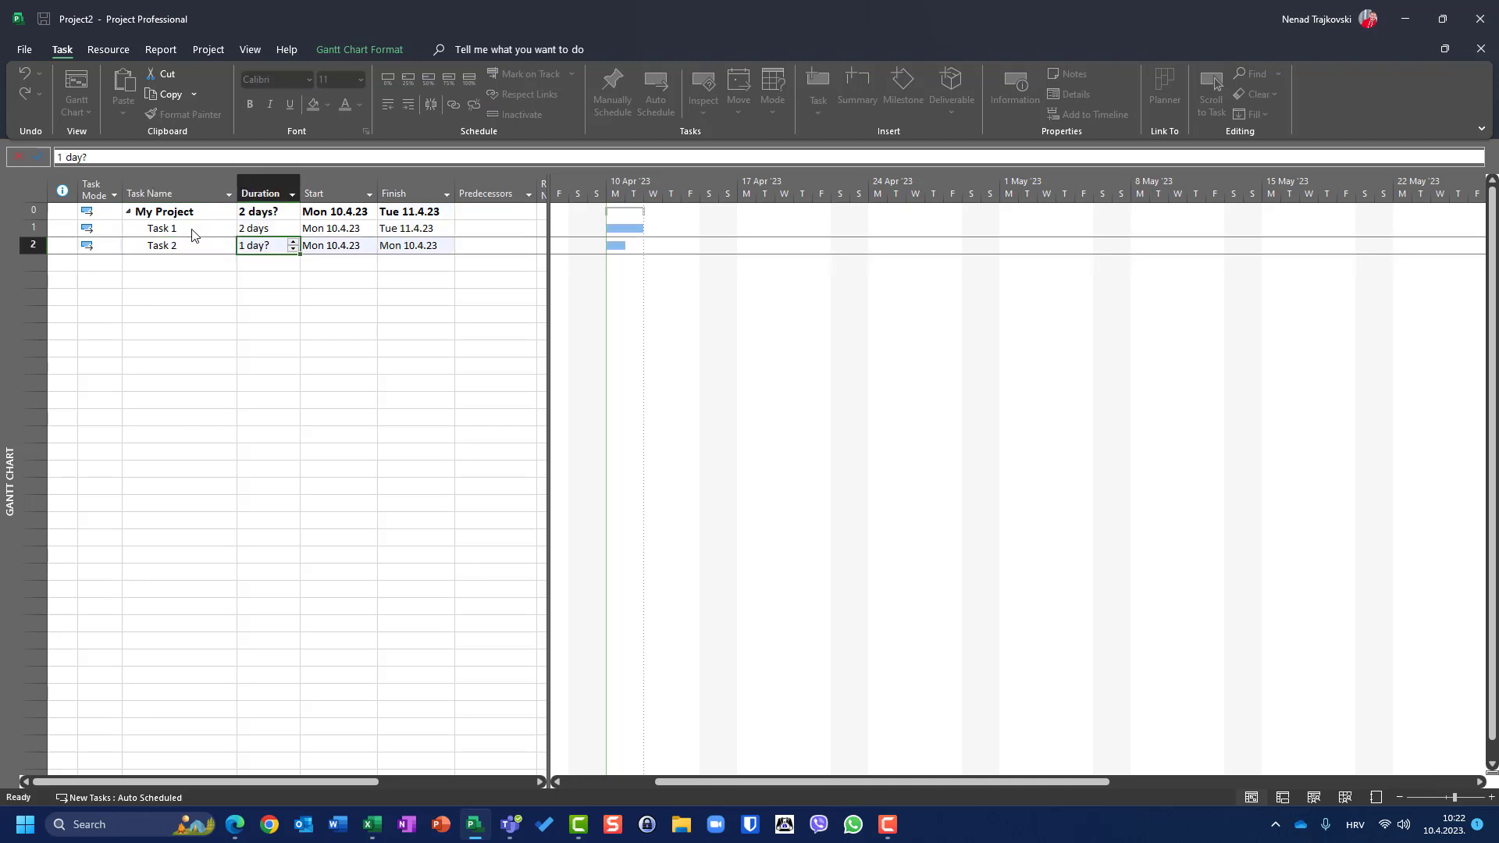
type("3")
key("Tab")
key("Tab")
key("Tab")
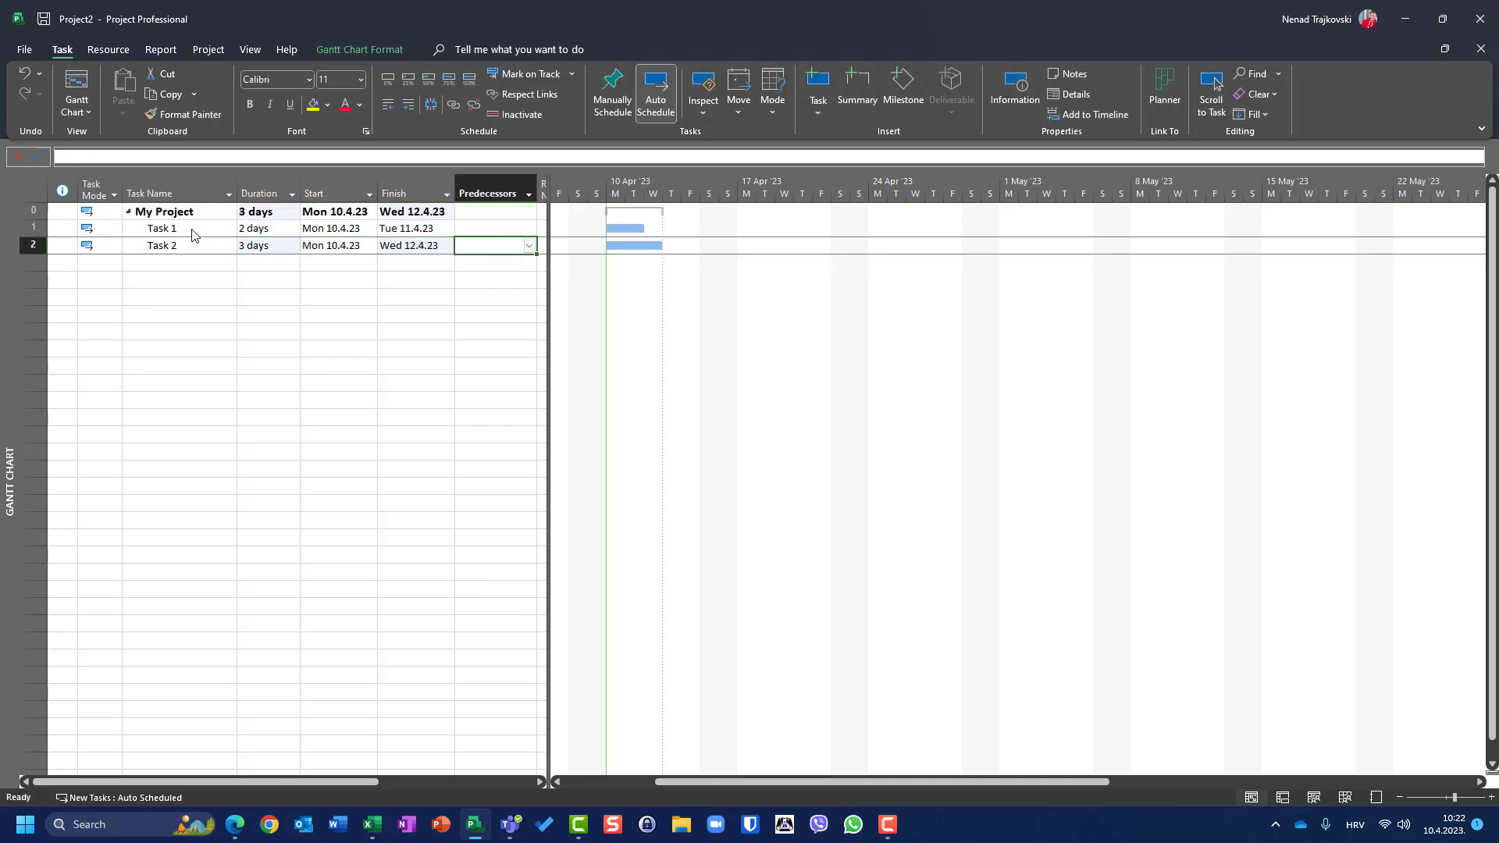
type("1")
key("Return")
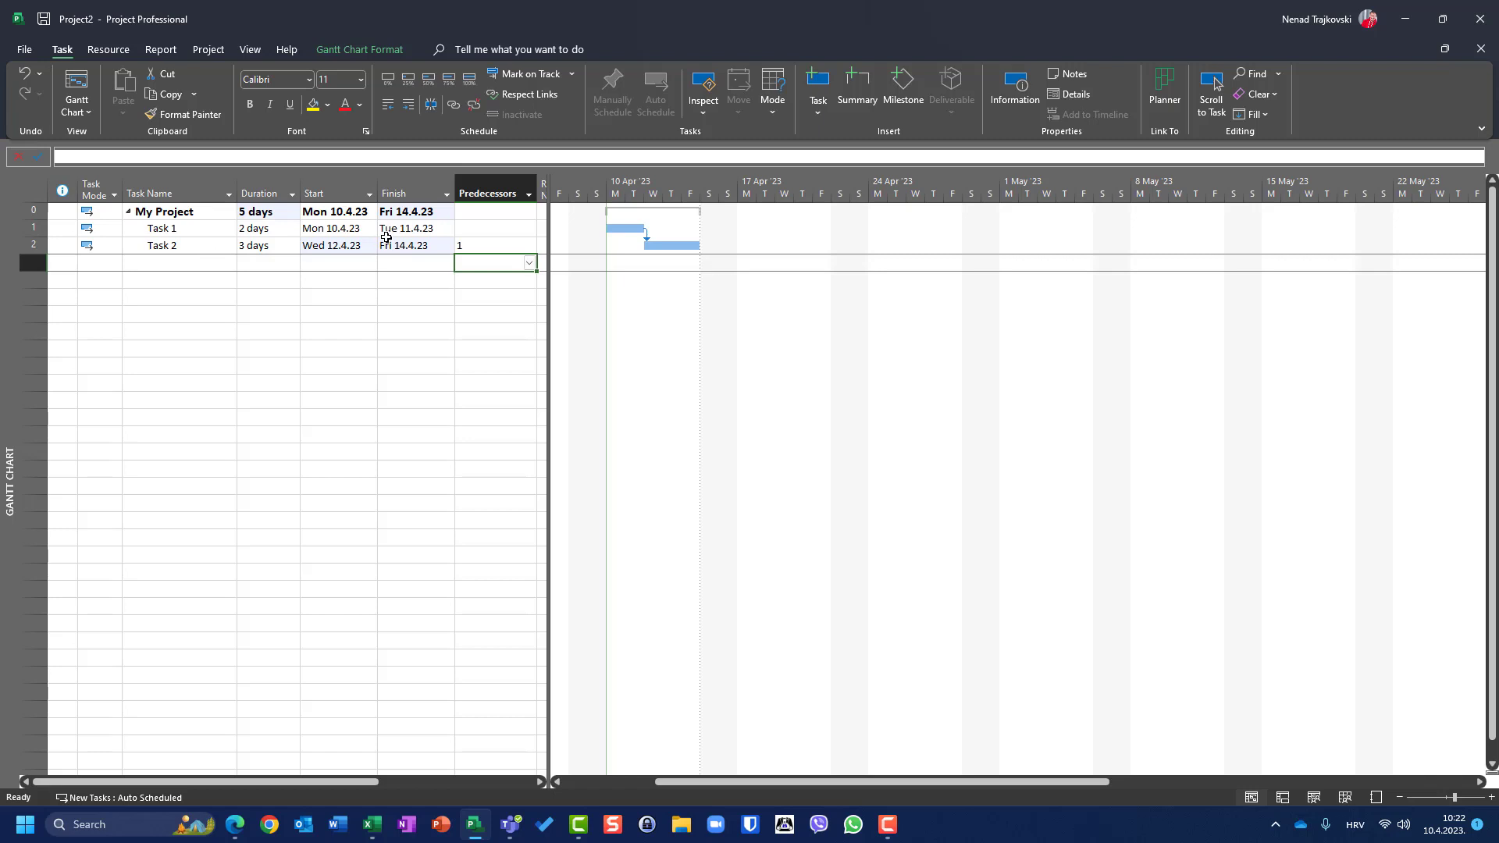
Remove the predecessor from Task 2.
left_click(465, 247)
type("1")
key("Delete")
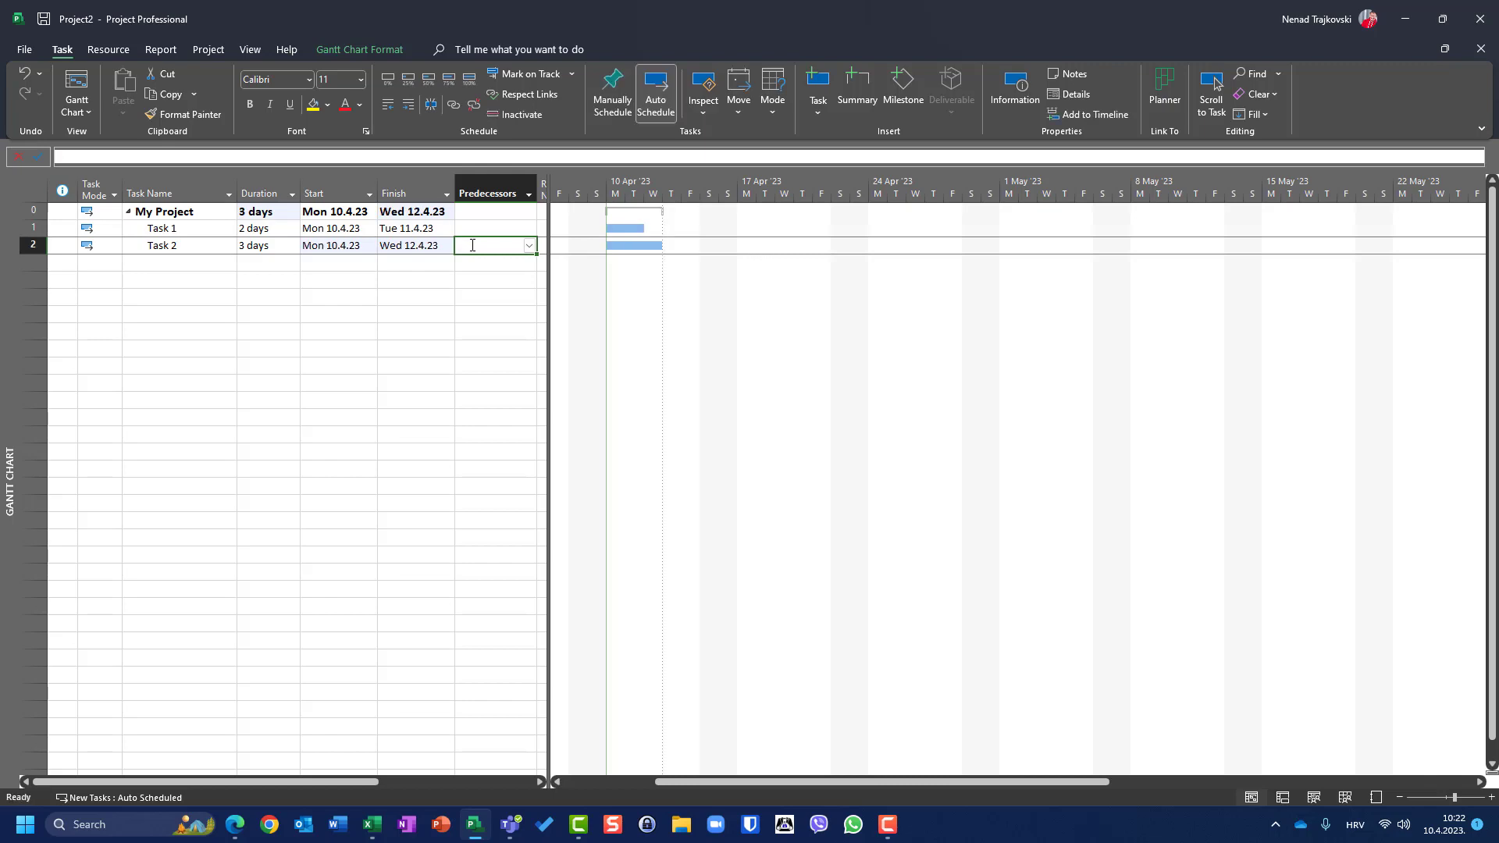
Turn off calculating the project after each edit in the Schedule options.
left_click(31, 54)
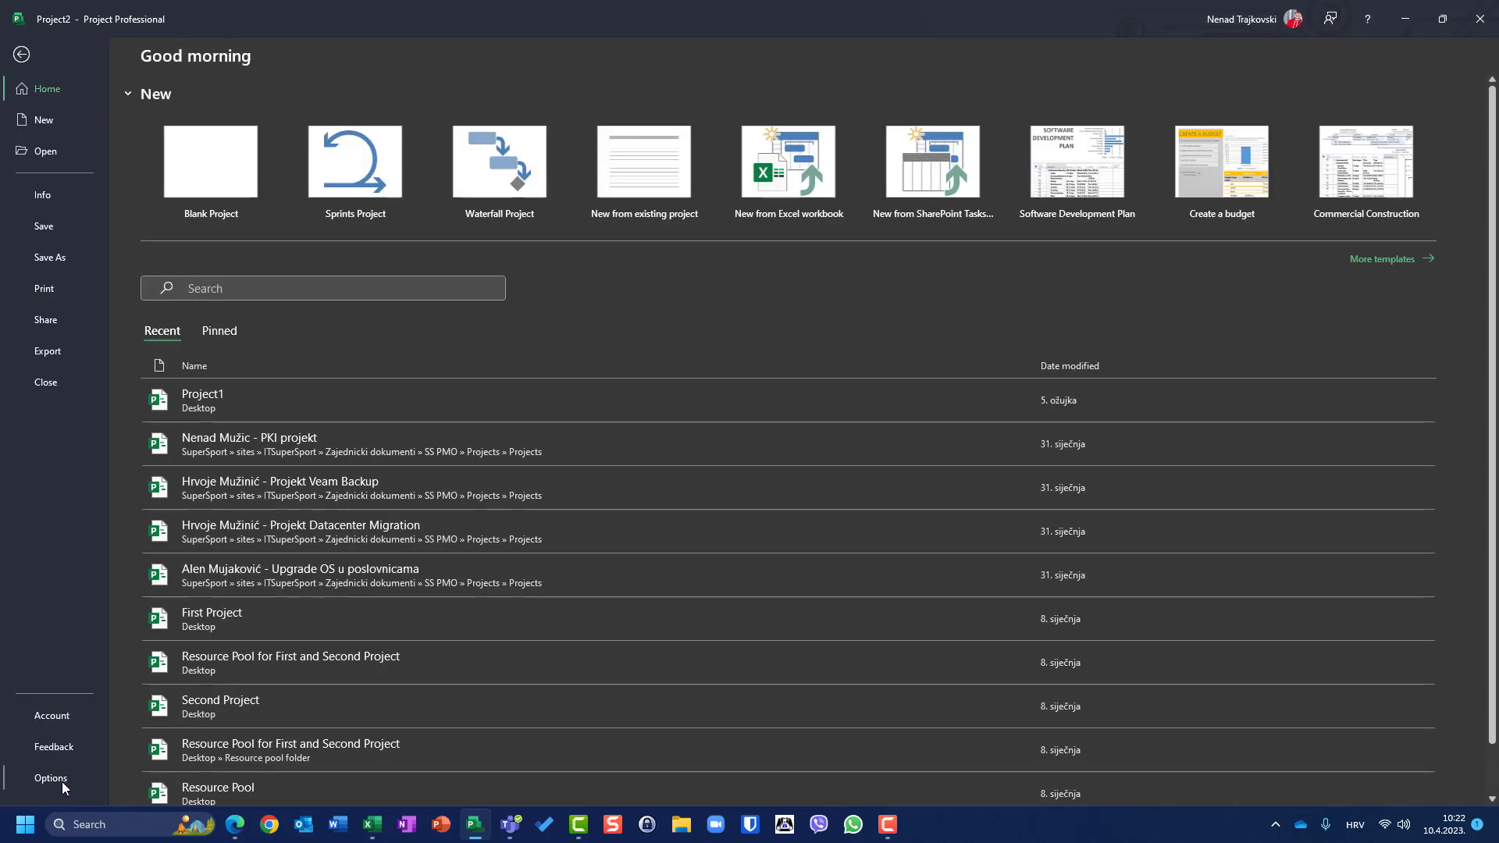
left_click(50, 779)
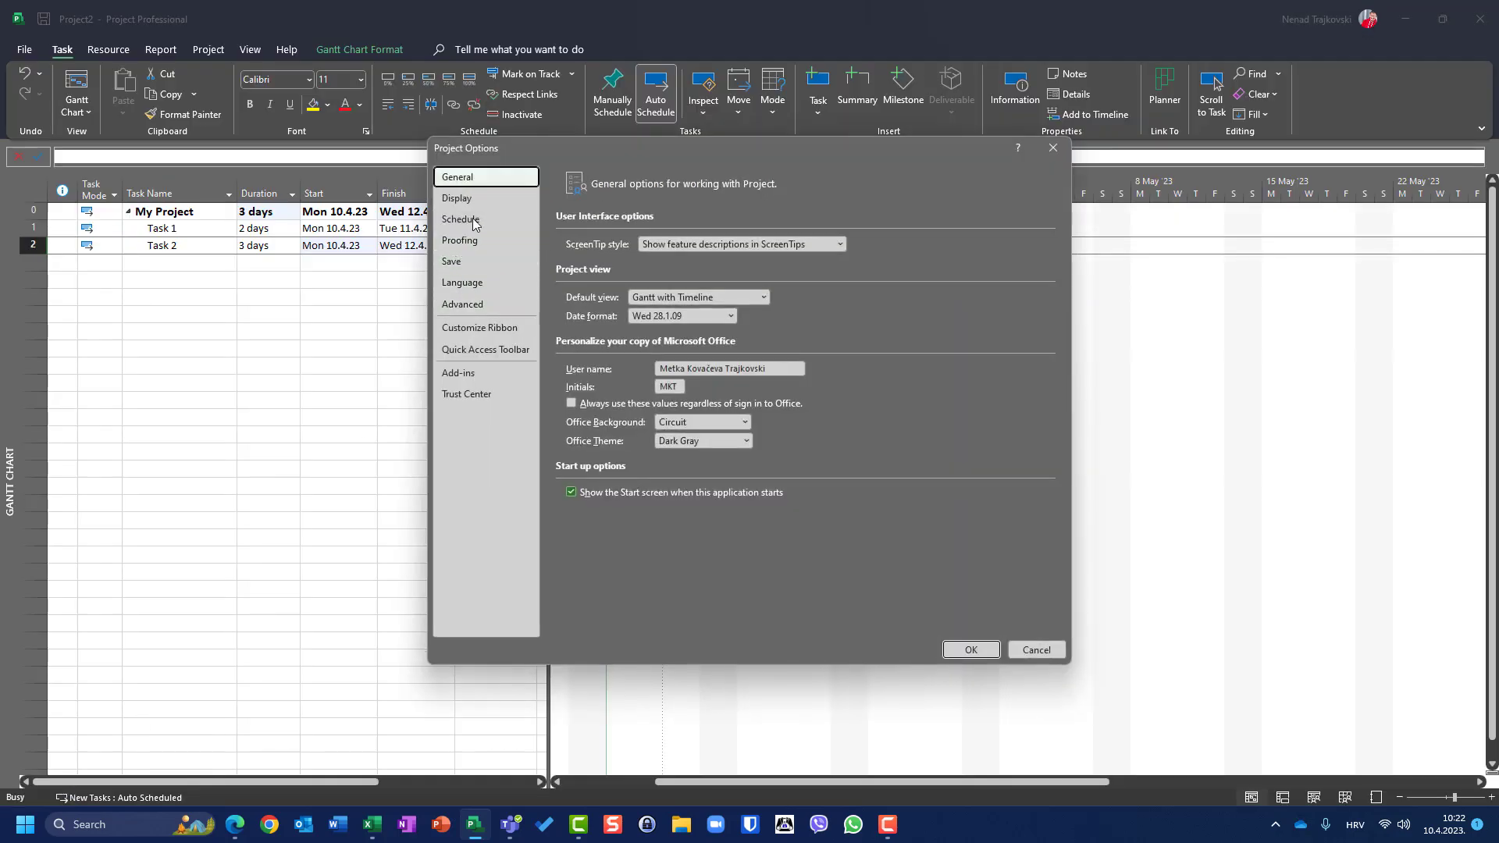
left_click(474, 222)
scroll(658, 376, "down", 5)
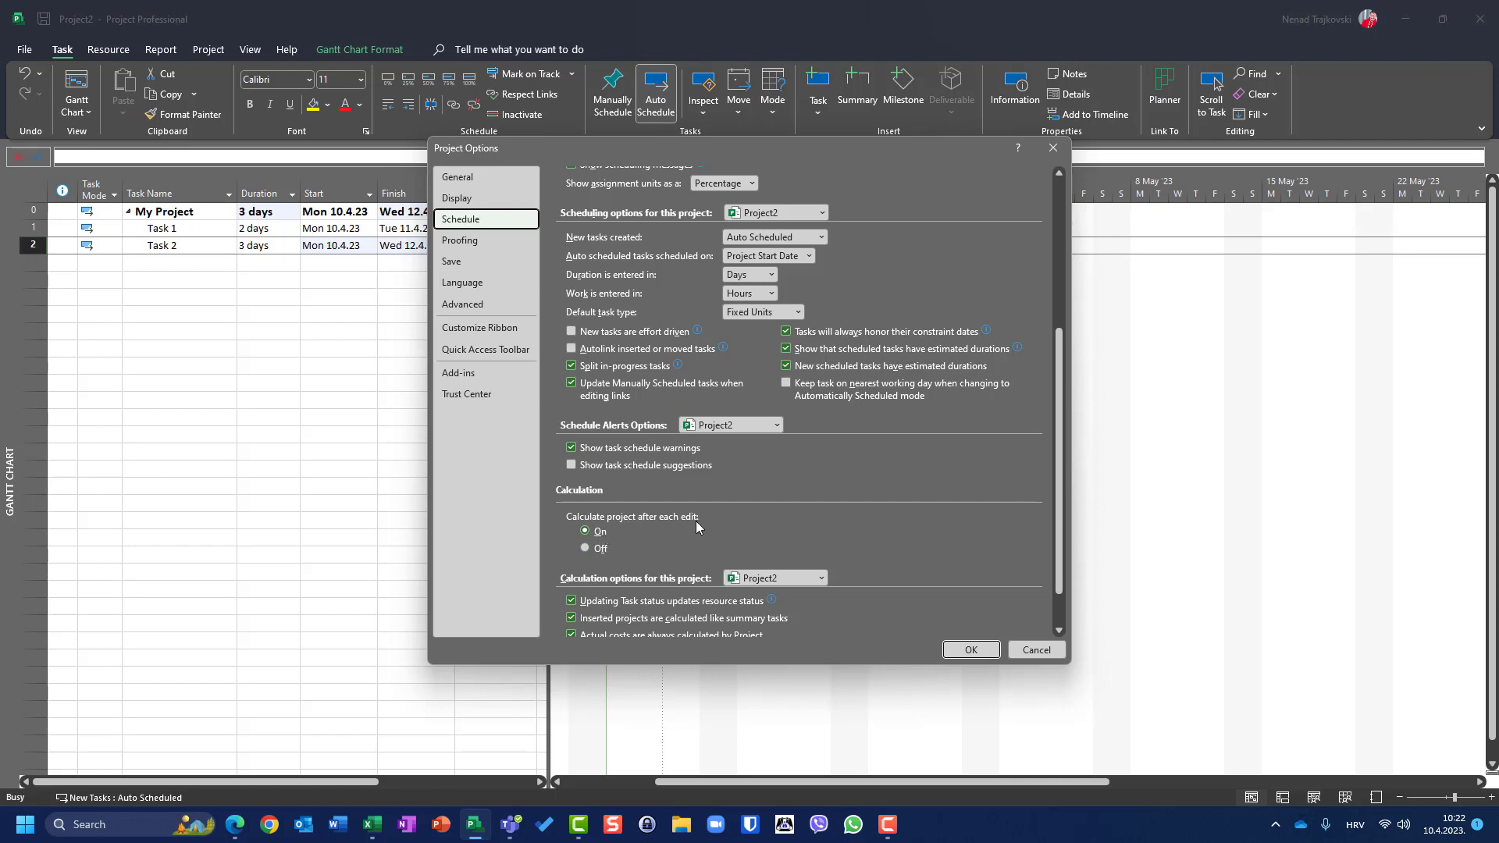
left_click(600, 551)
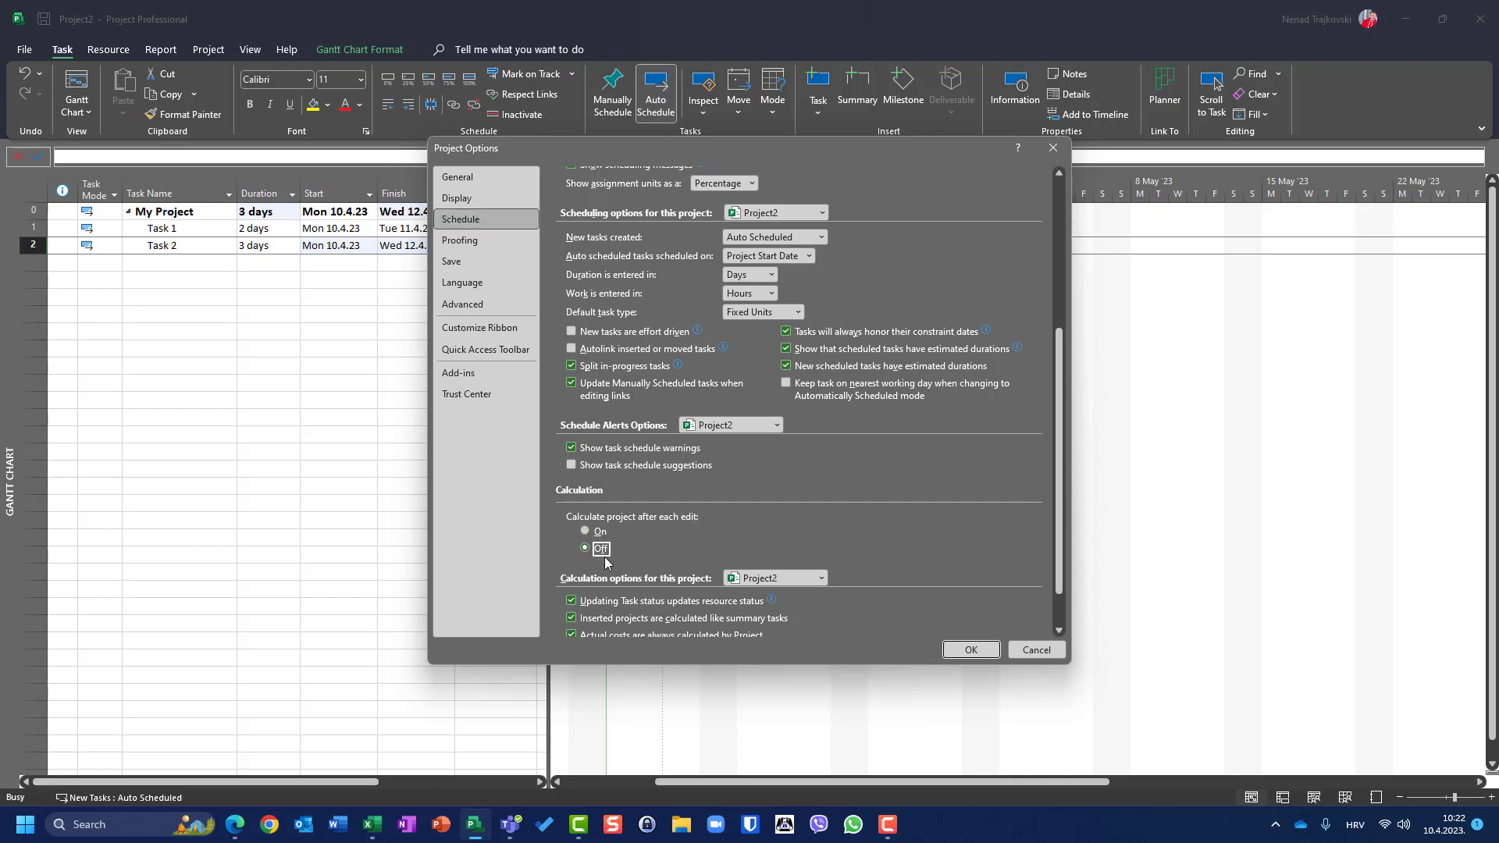
left_click(971, 650)
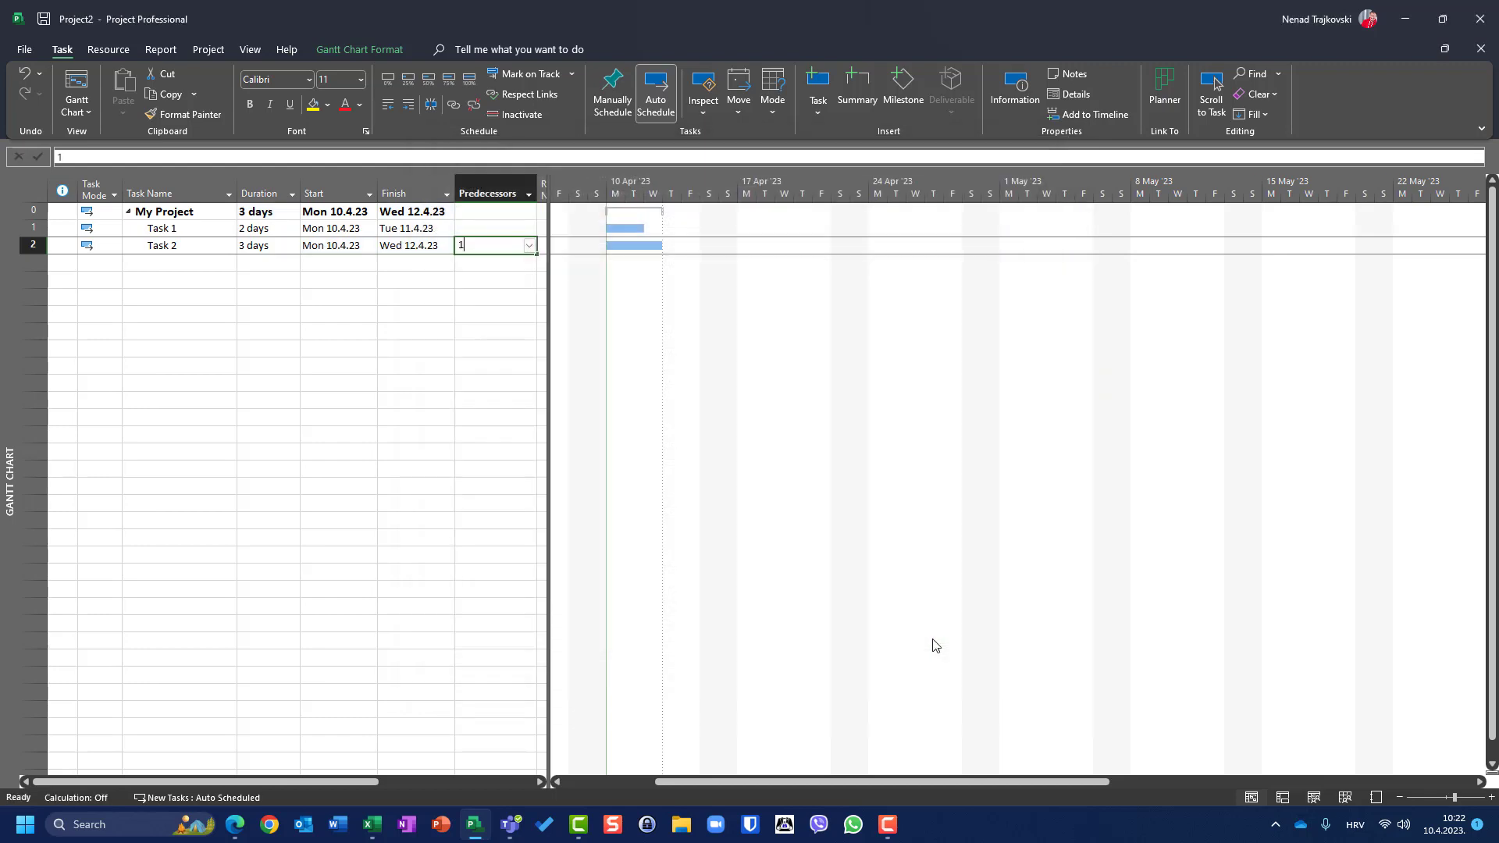
Enter task 1 as the predecessor of Task 2 again.
type("1")
key("Return")
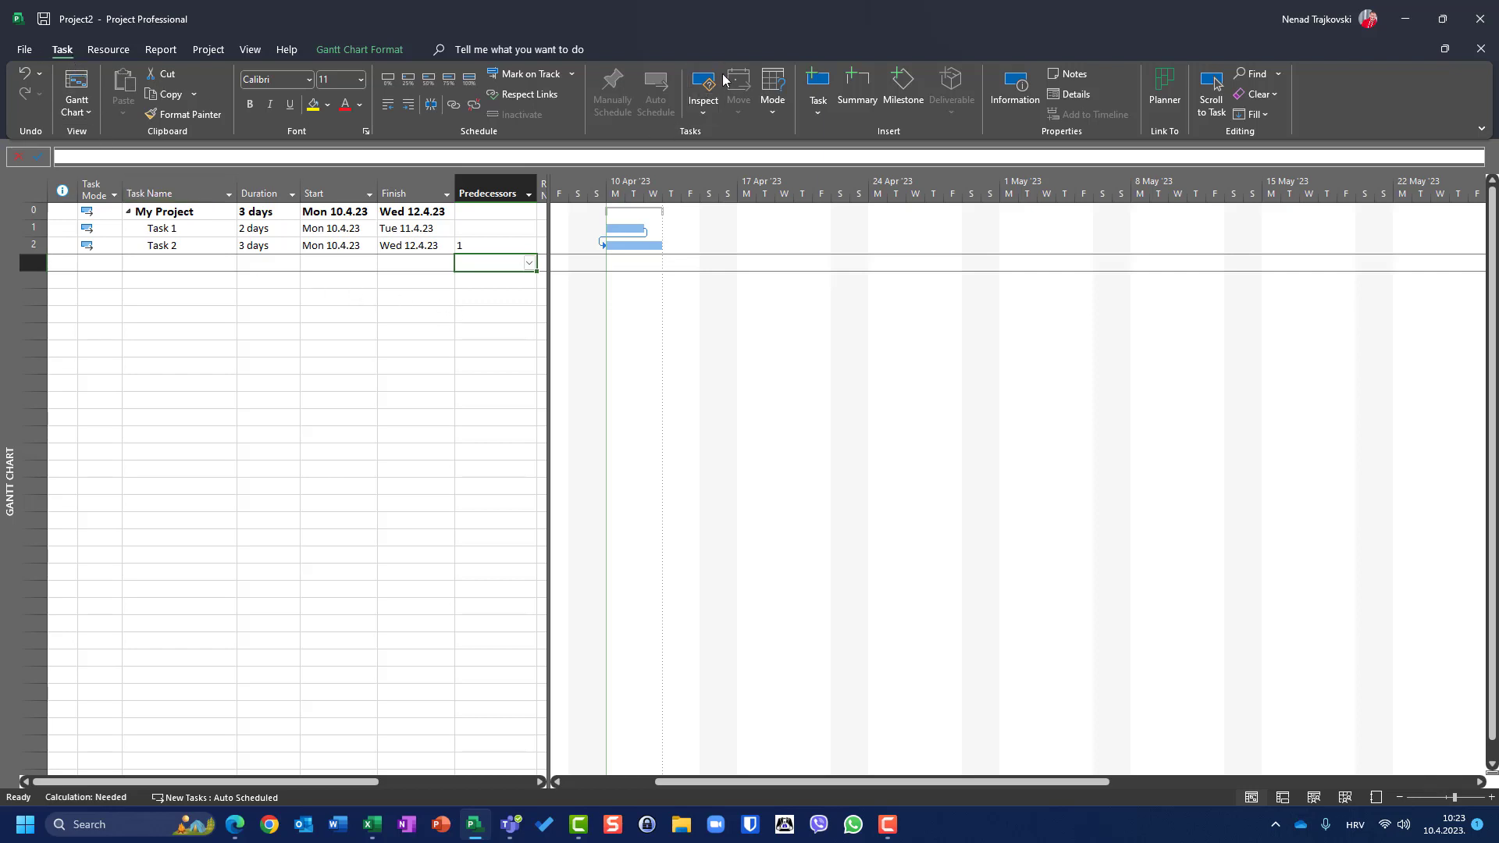
Inspect the scheduling information of Task 2 in the Task Inspector, then close the inspector.
left_click(706, 91)
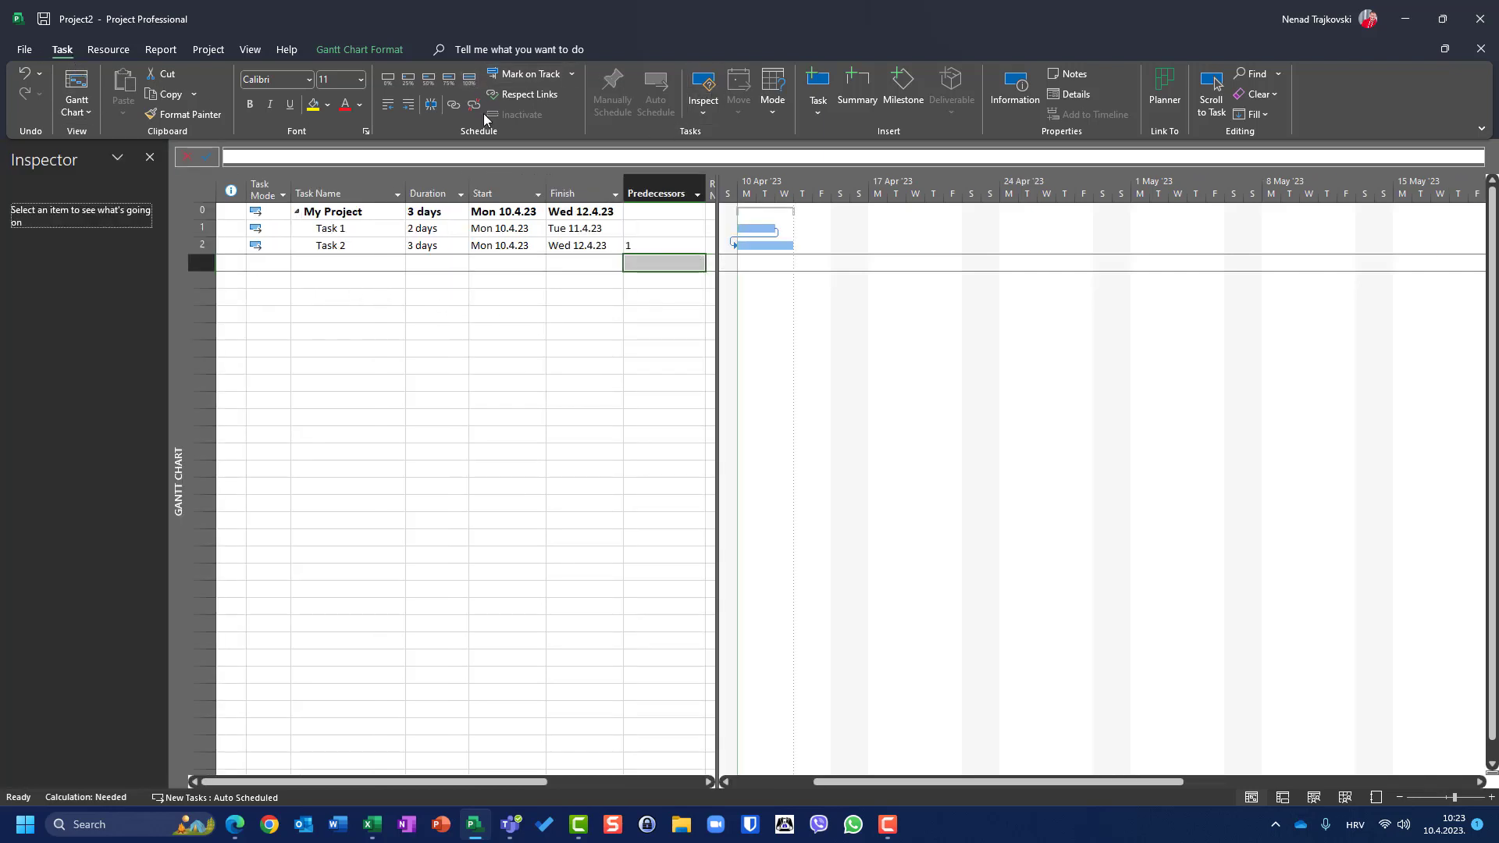
left_click(332, 246)
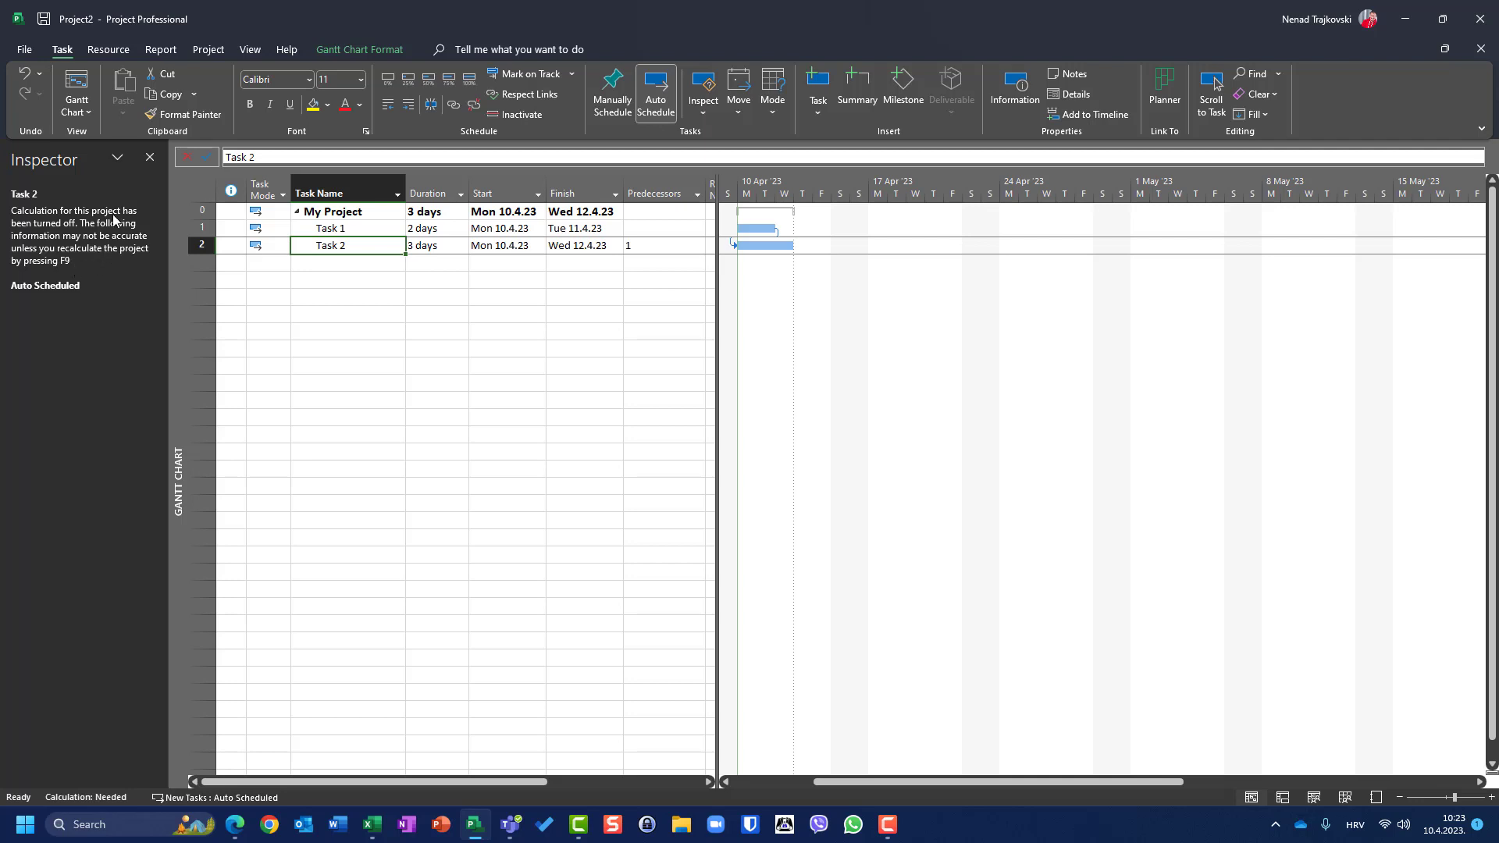
left_click(153, 154)
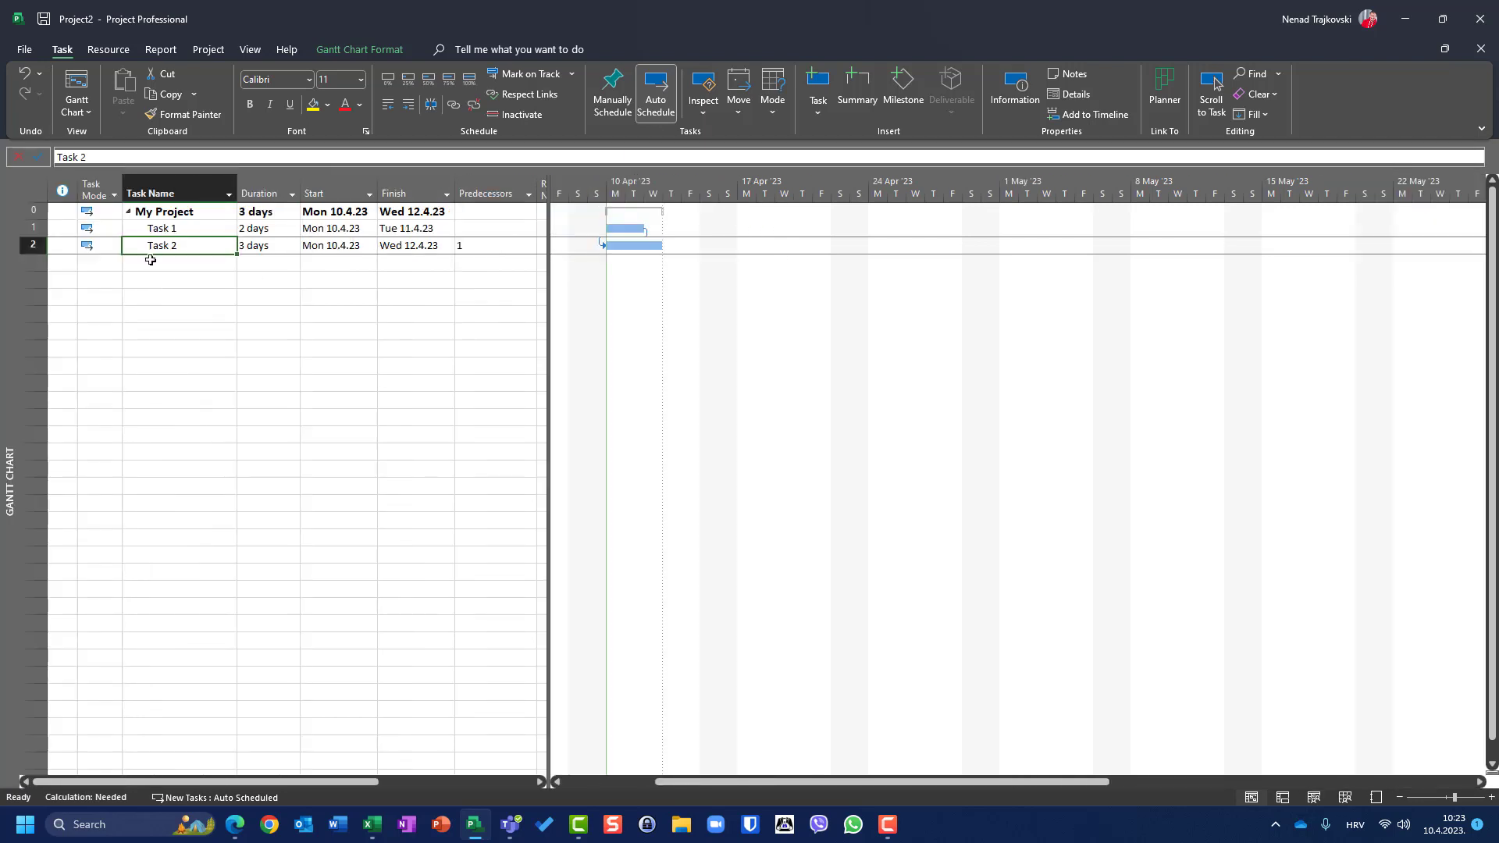
Add Task 3 below Task 2 with a duration of 5 days and task 1 as its predecessor.
left_click(158, 262)
type("Task 3")
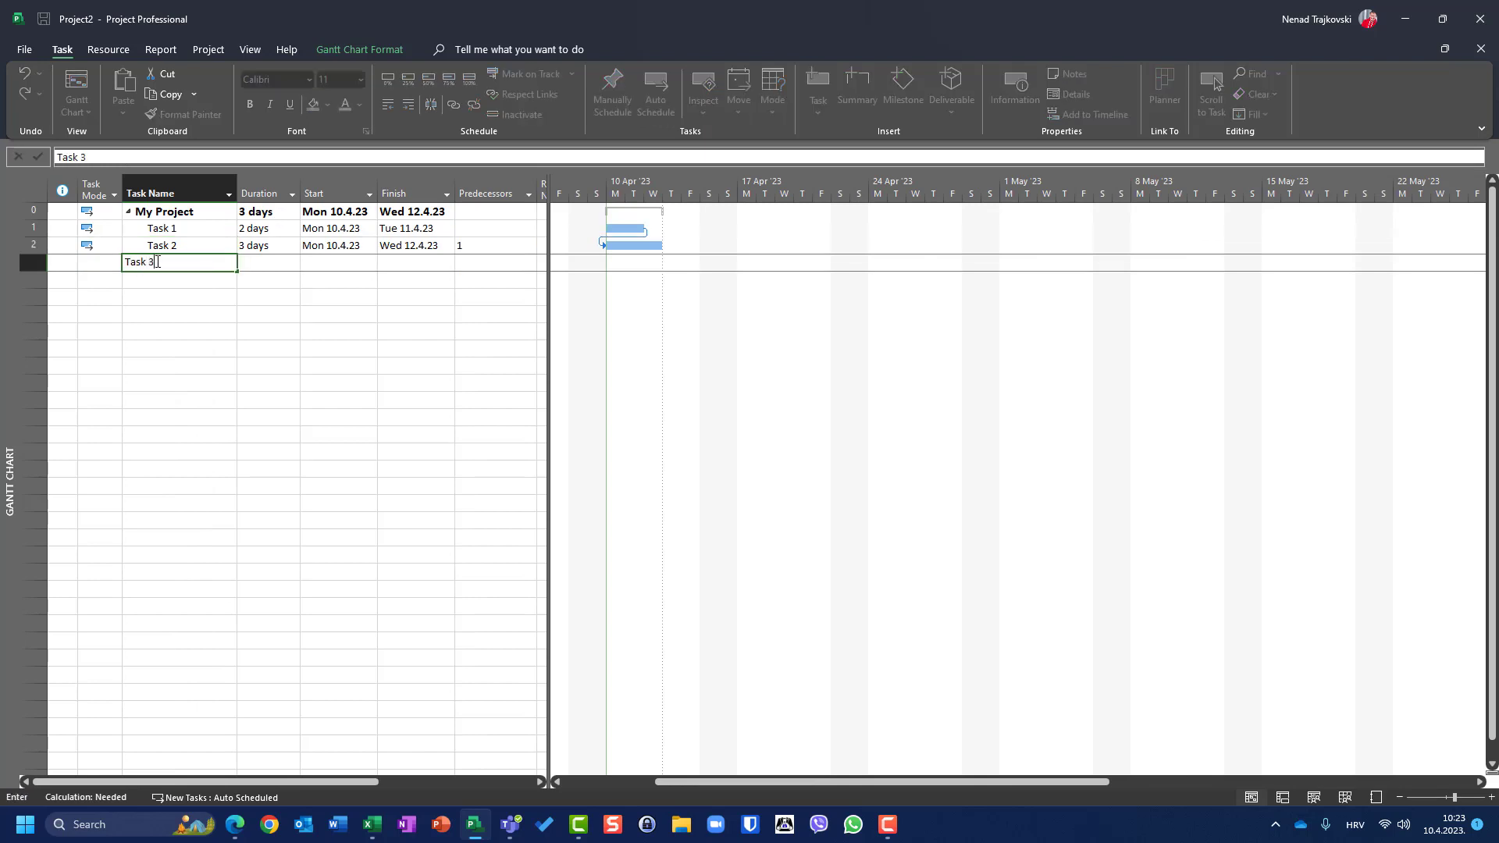
key("Tab")
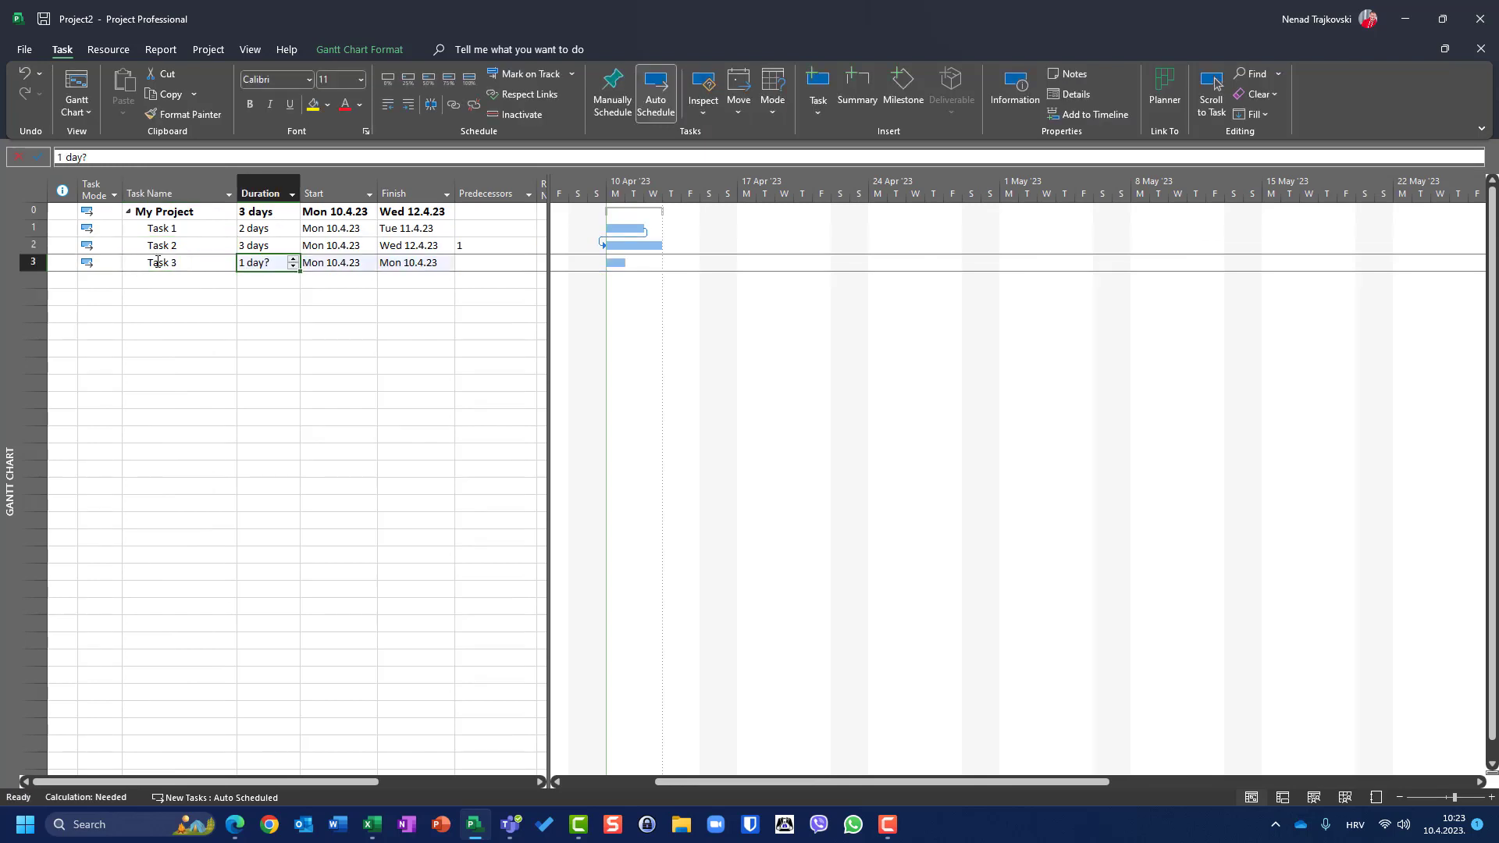
type("5")
key("Tab")
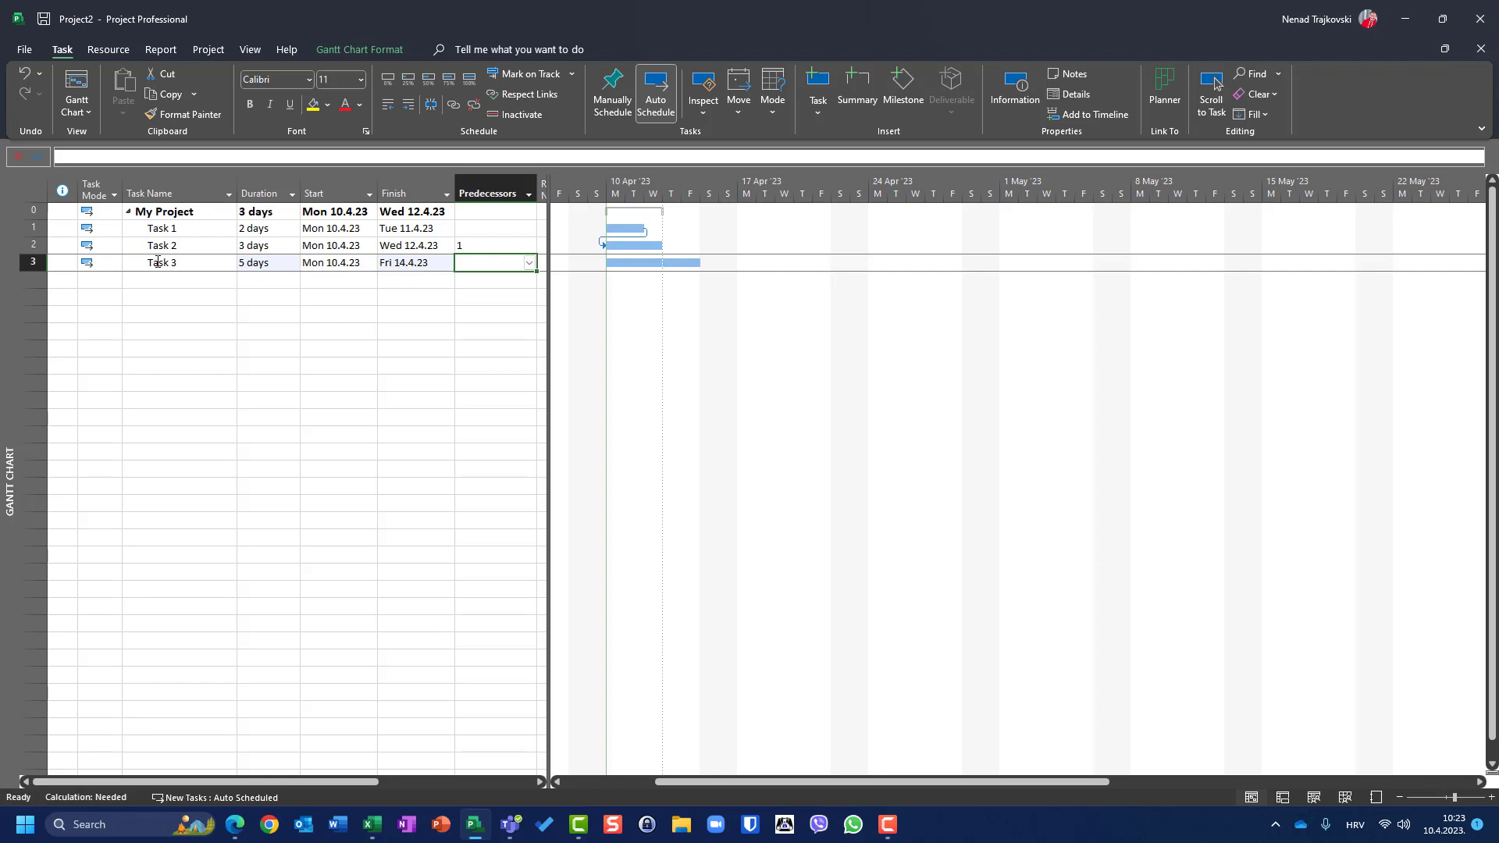
type("1")
key("Return")
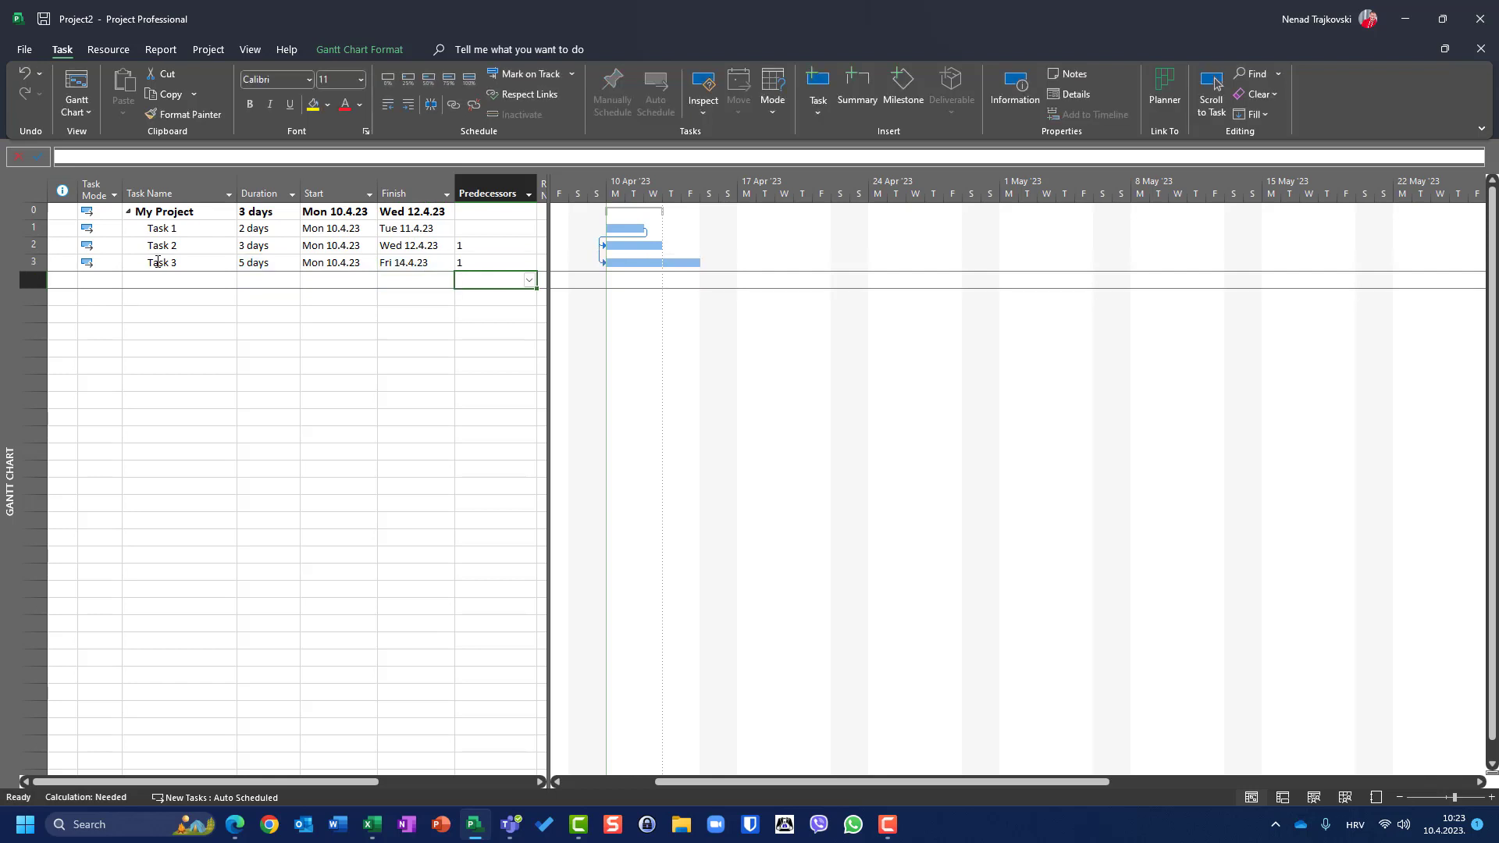
Add a new task named Task 4 below Task 3.
key("Left")
key("Left")
key("Left")
key("Left")
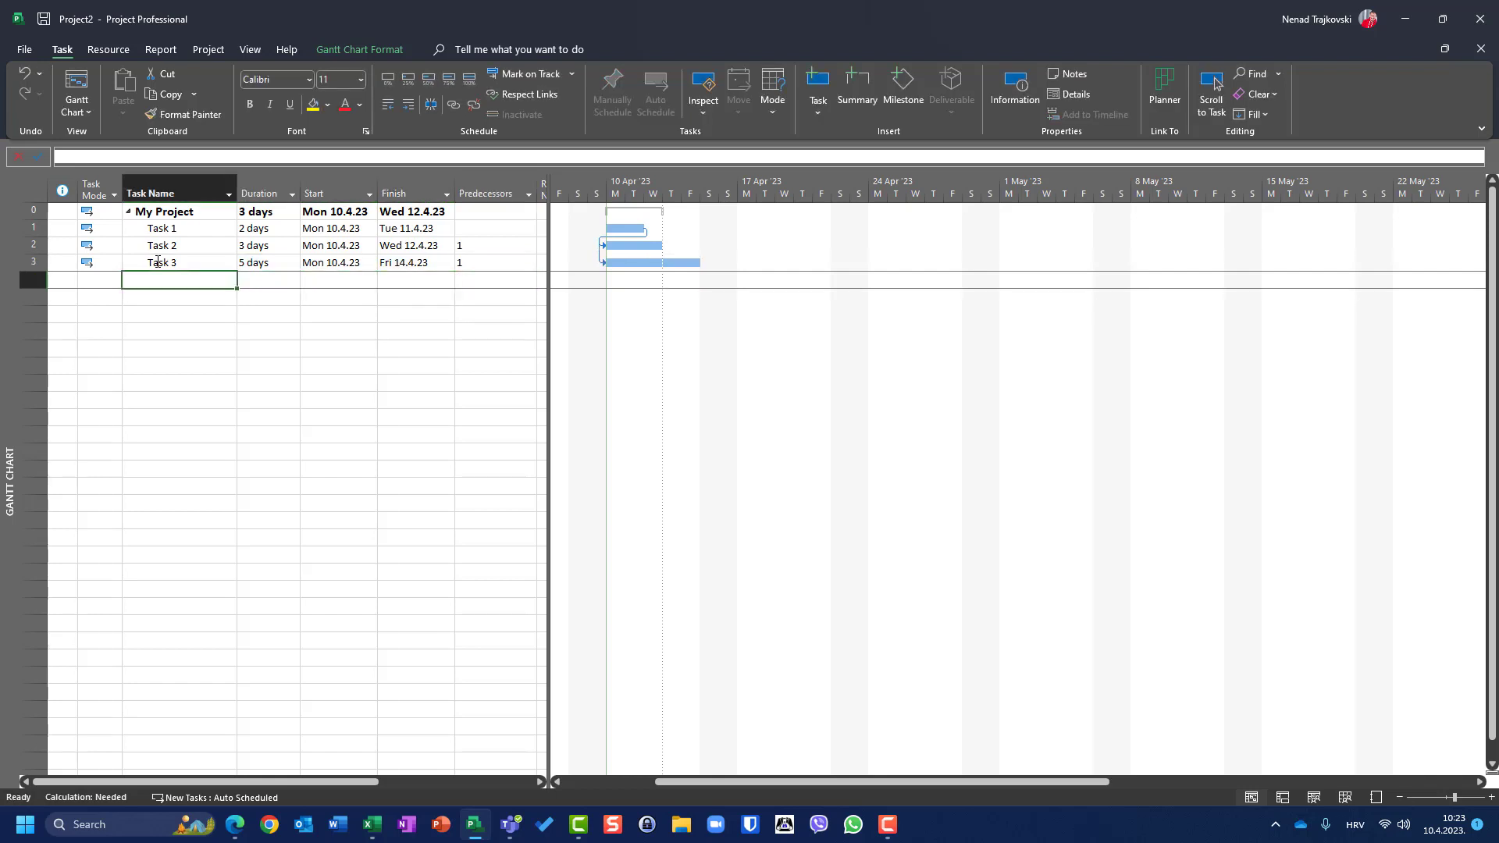
type("Tad")
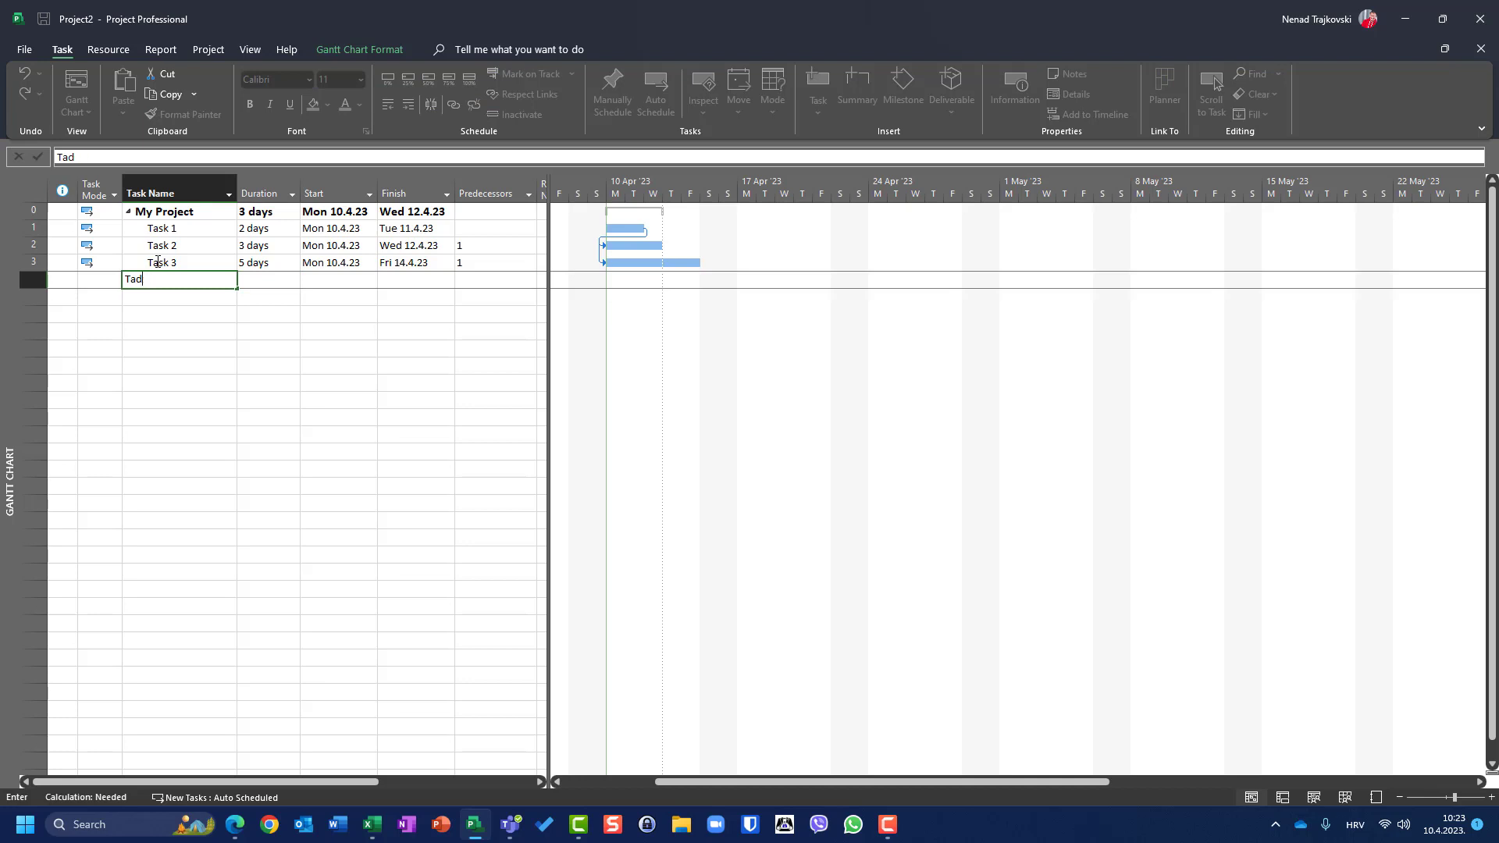
key("BackSpace")
type("sk 4")
key("Return")
key("Up")
key("Right")
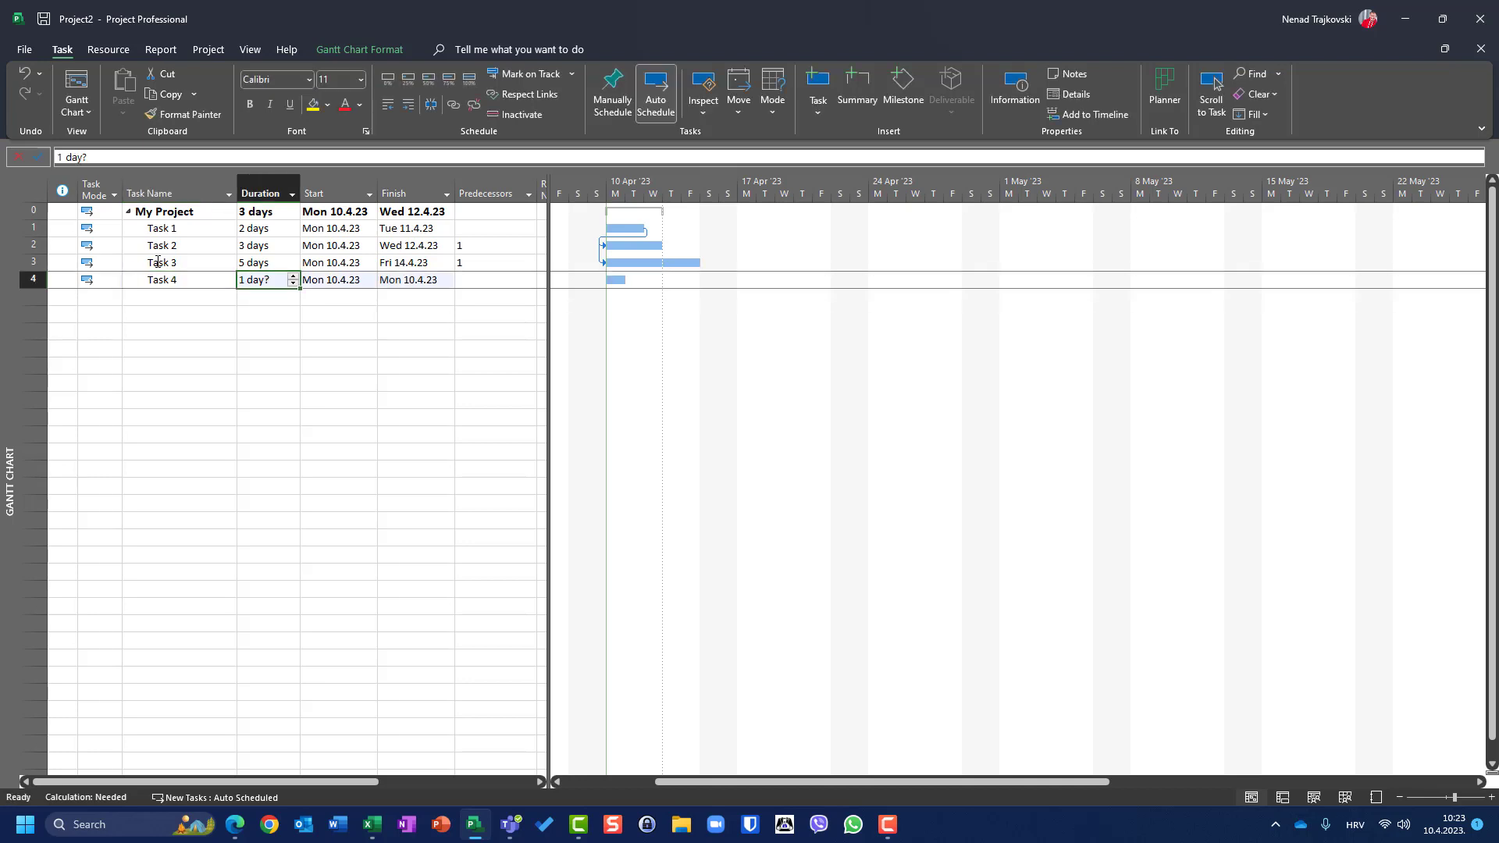
Give Task 4 a duration of 2 days and task 2 as its predecessor.
type("2")
key("Tab")
key("Tab")
key("Tab")
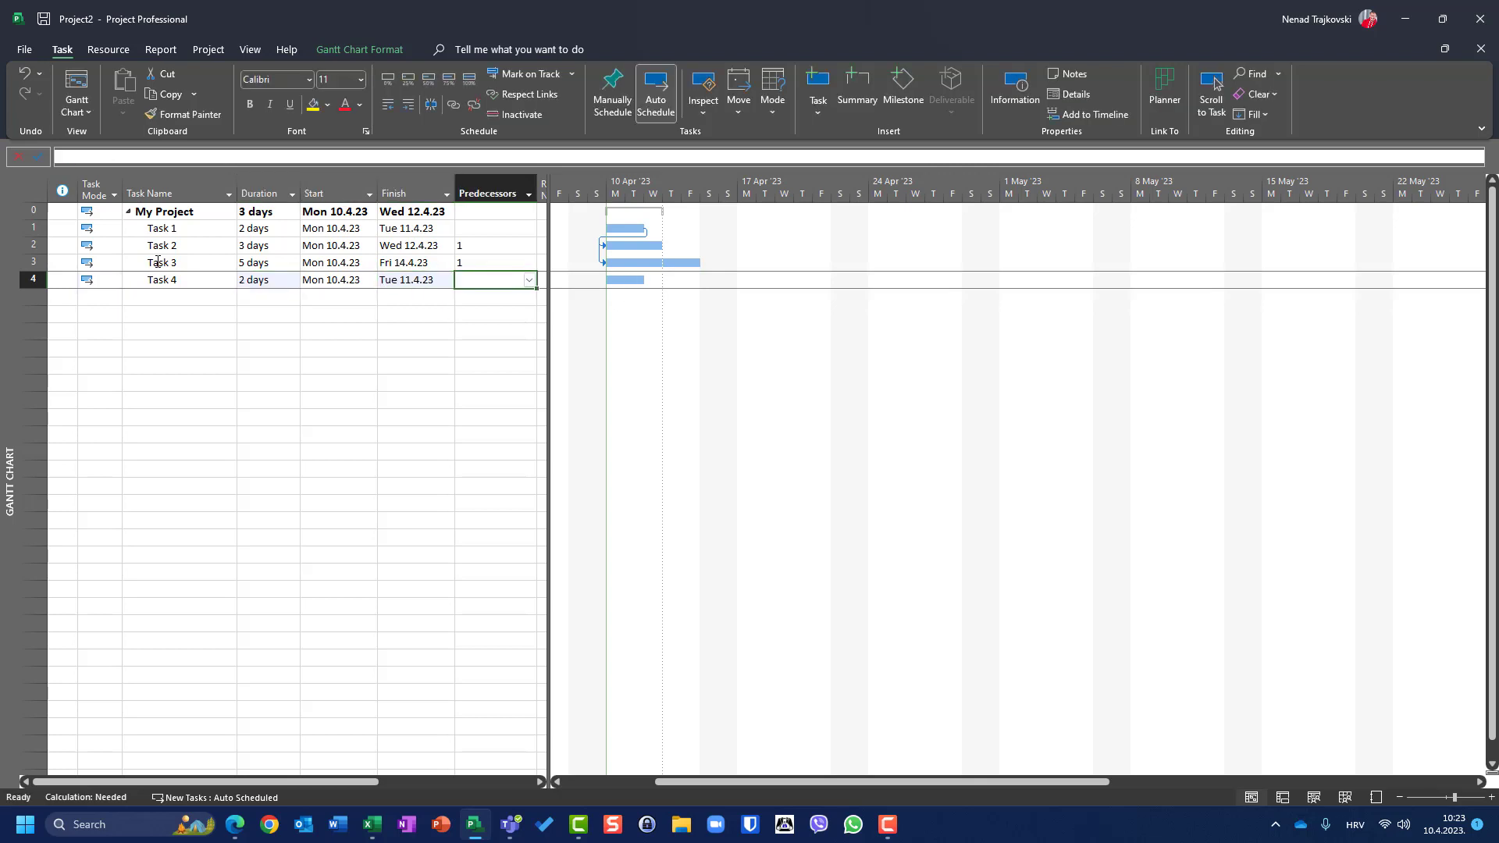
type("2")
key("Return")
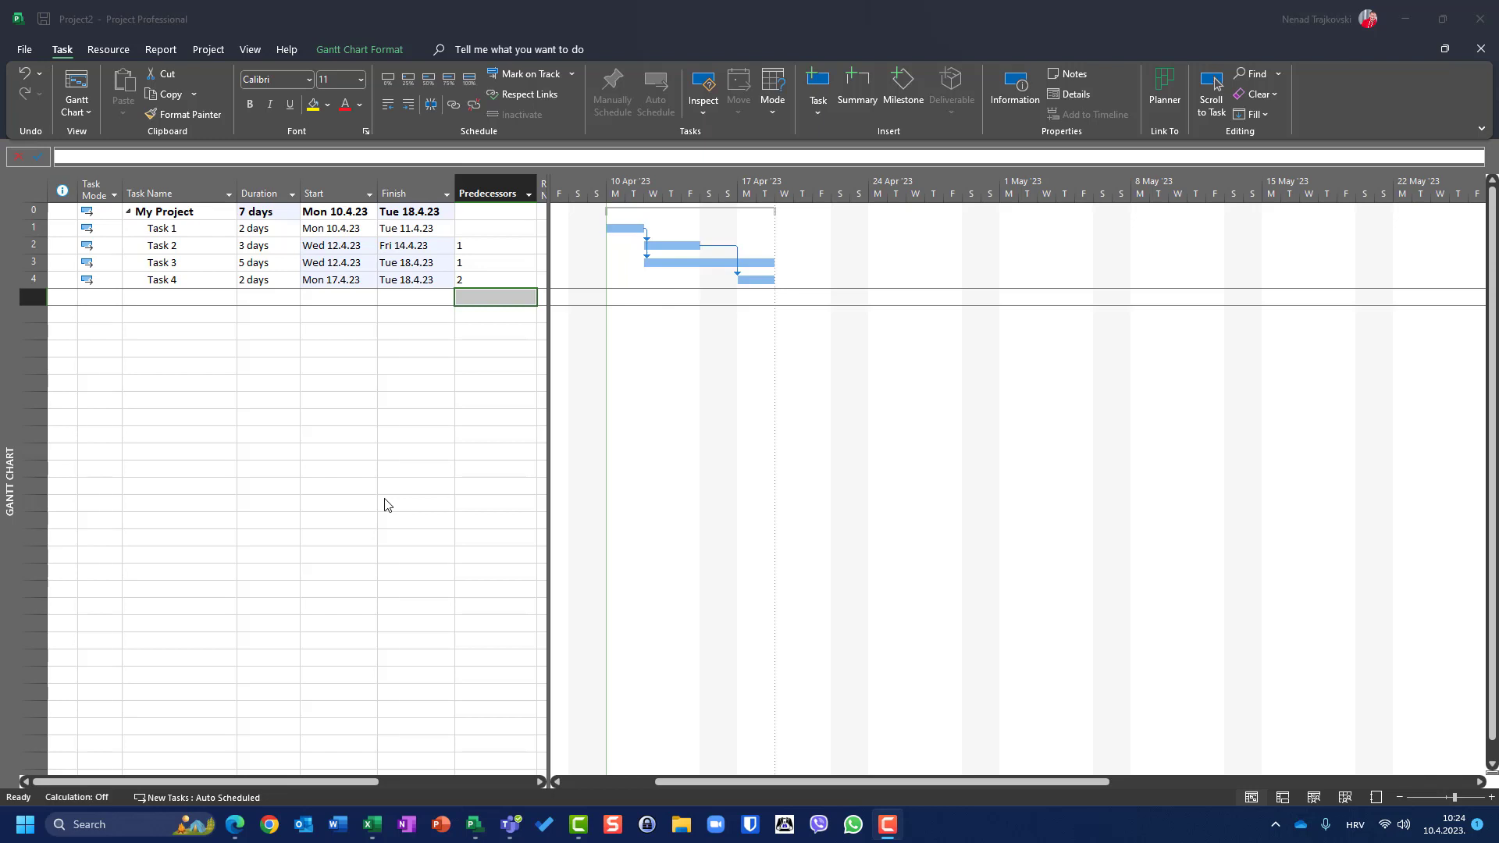
Turn on calculating the project after each edit in the Schedule options.
left_click(19, 53)
left_click(21, 51)
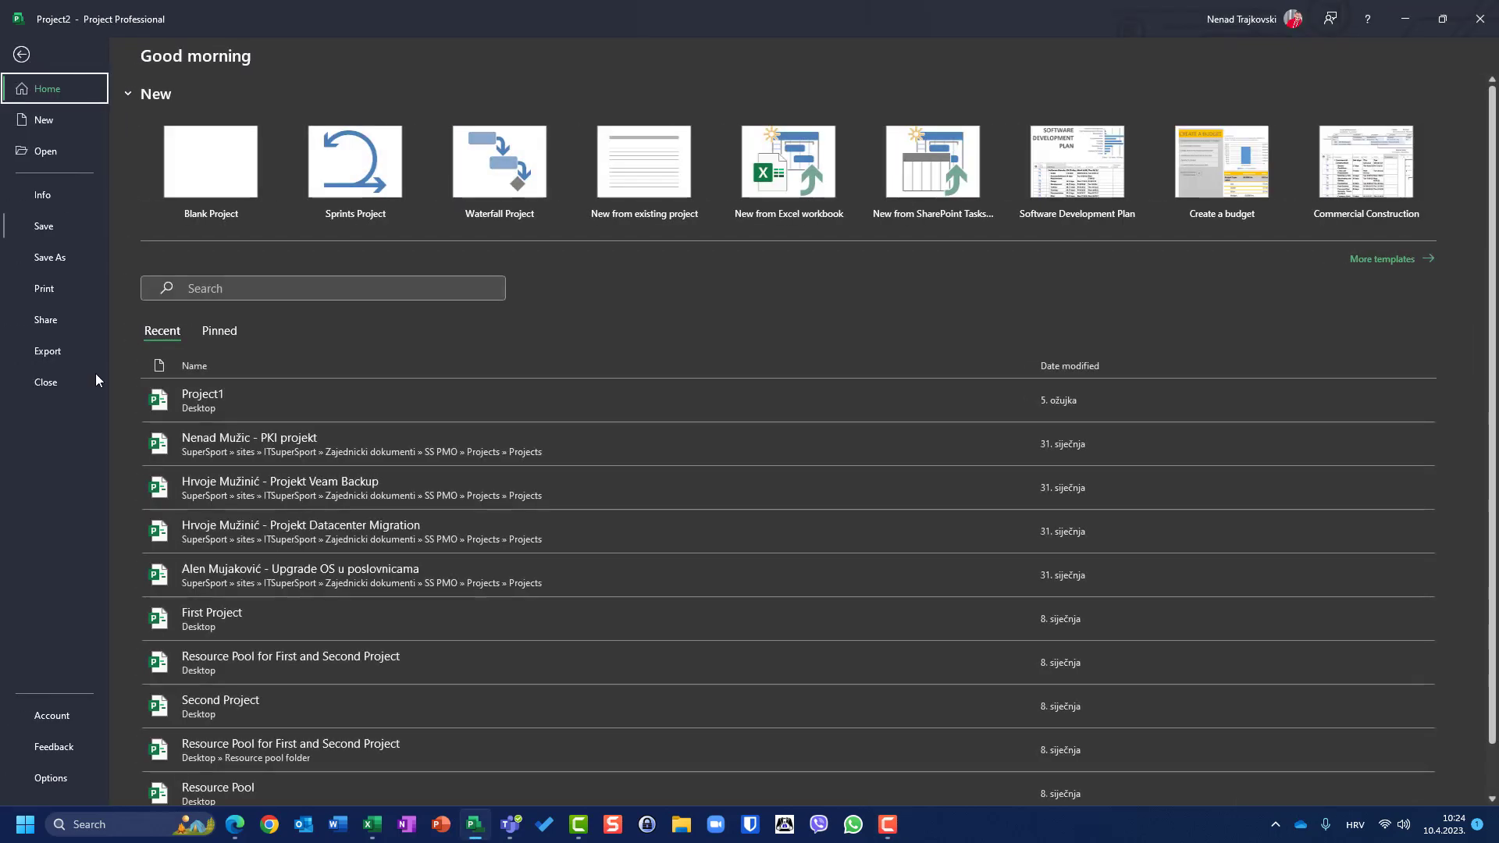
left_click(39, 780)
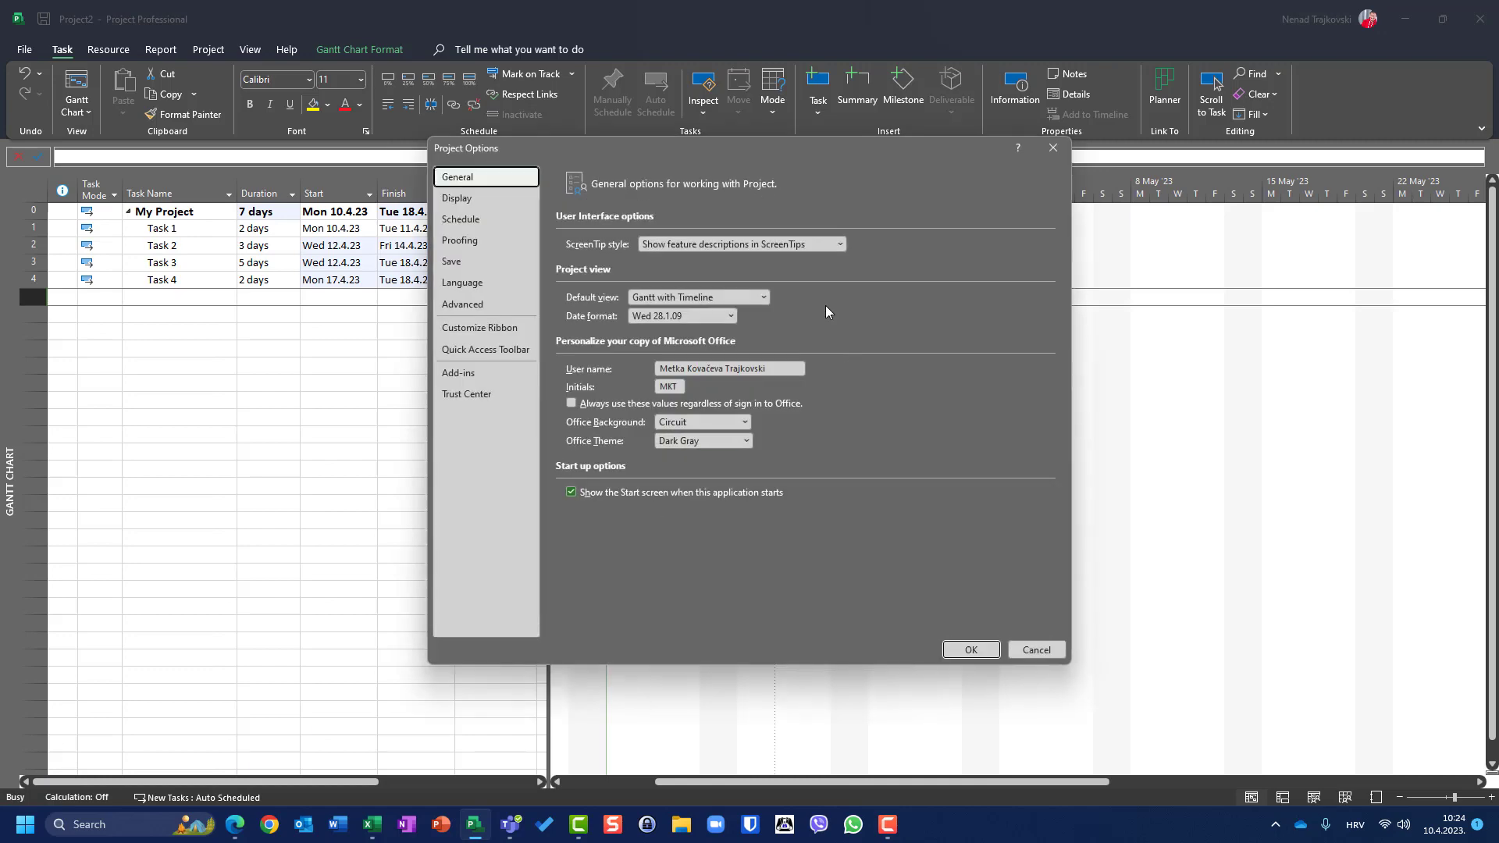
left_click(460, 219)
scroll(602, 469, "down", 5)
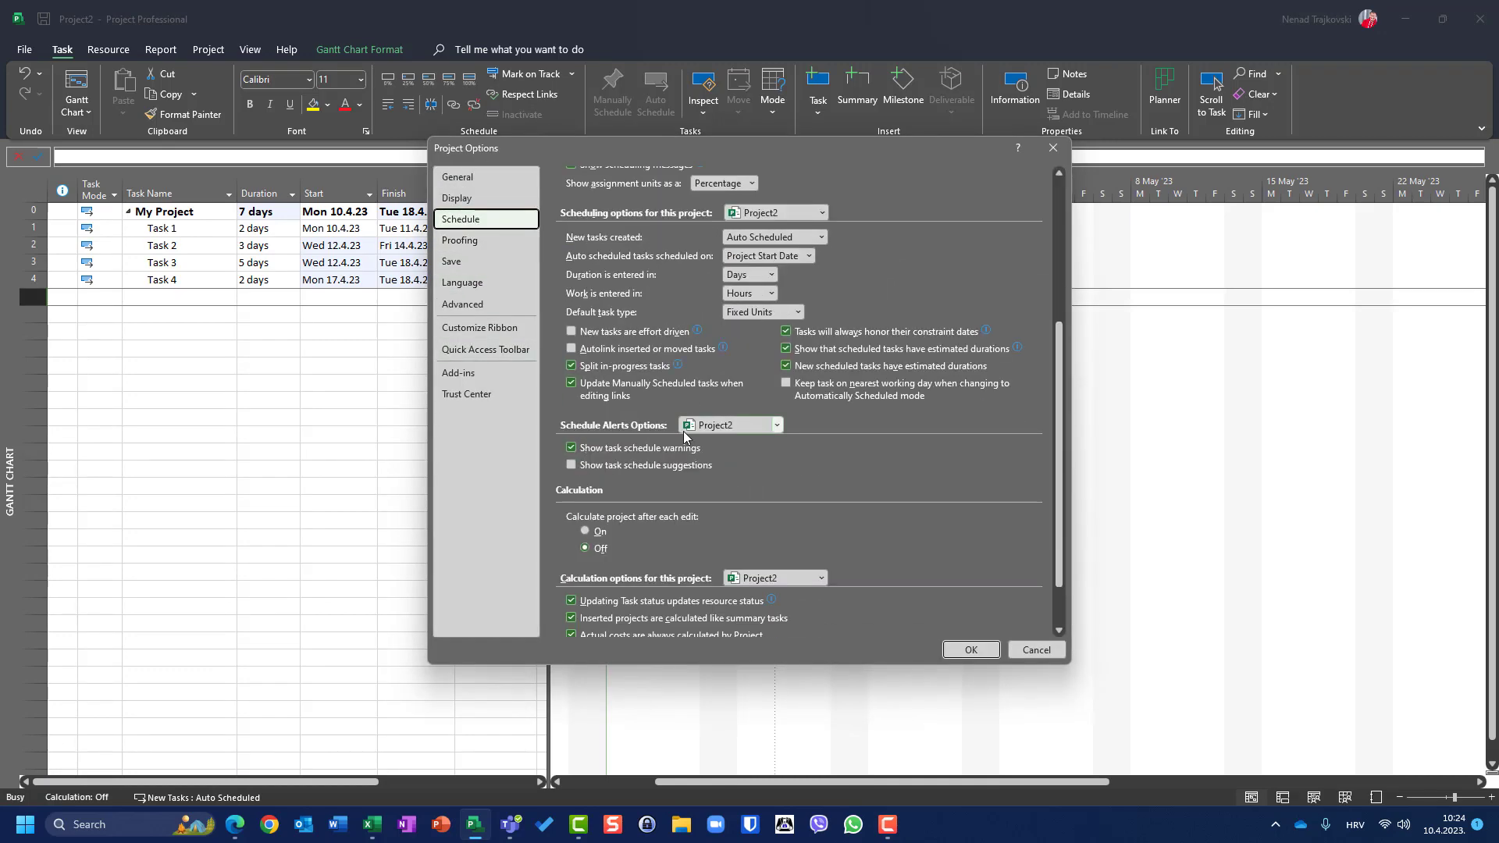
left_click(590, 531)
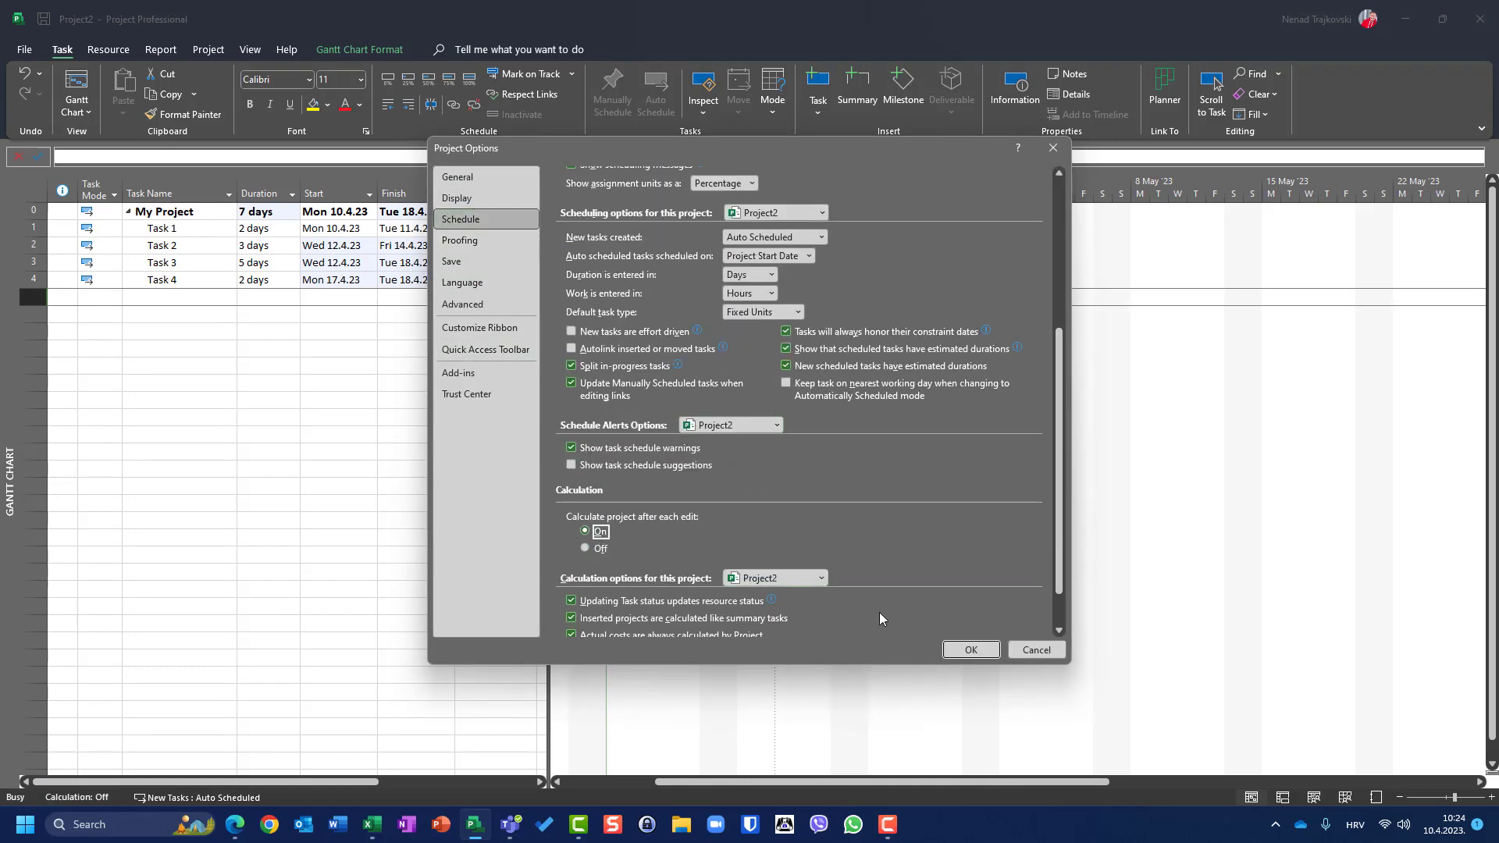
left_click(971, 650)
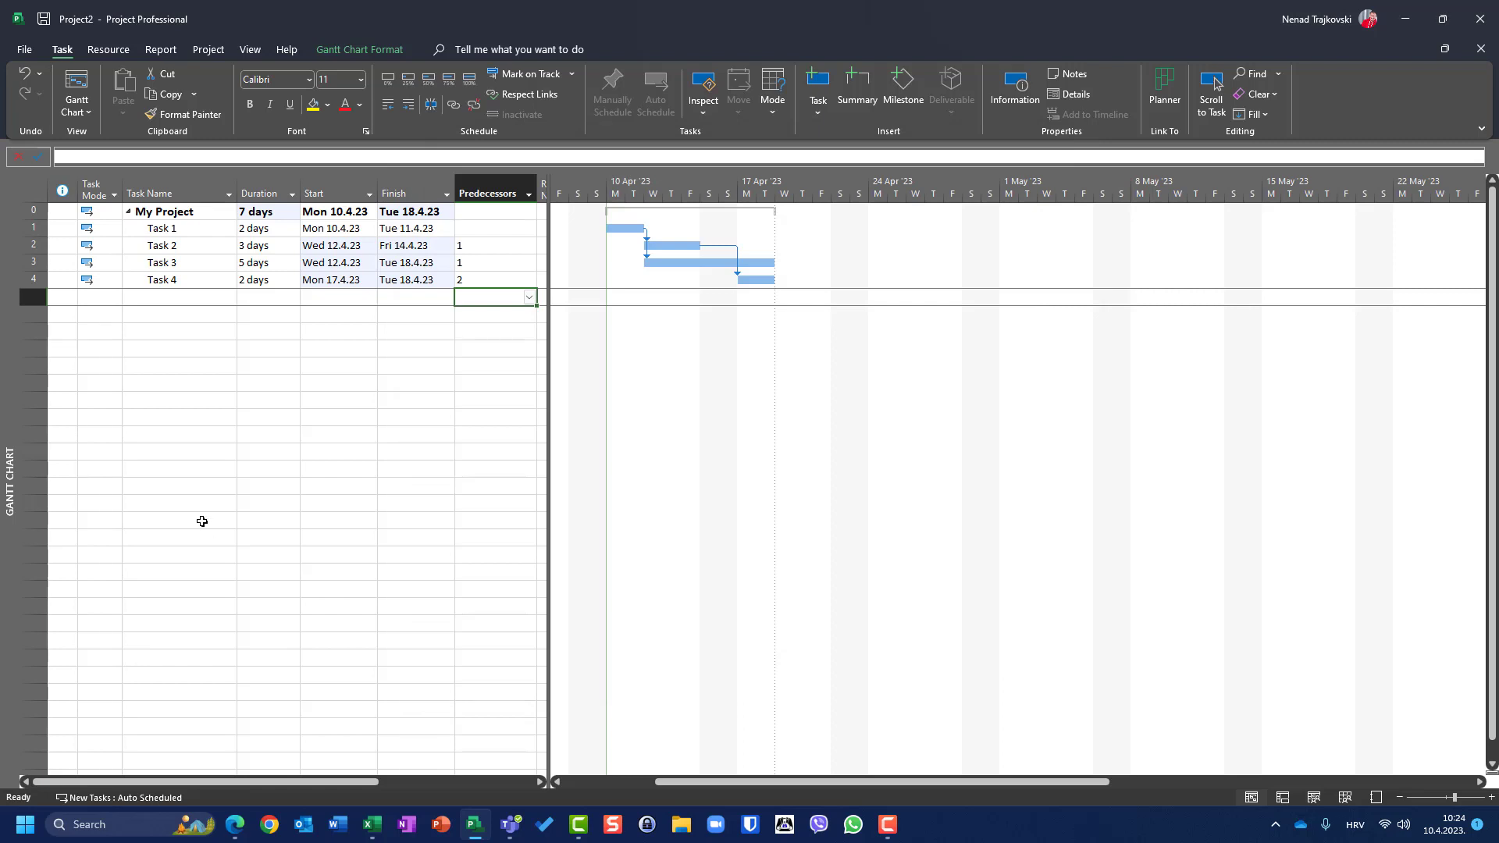
Change the duration of Task 1 to 3 days.
key("Up")
key("Up")
key("Up")
key("Left")
key("Left")
key("Left")
key("Up")
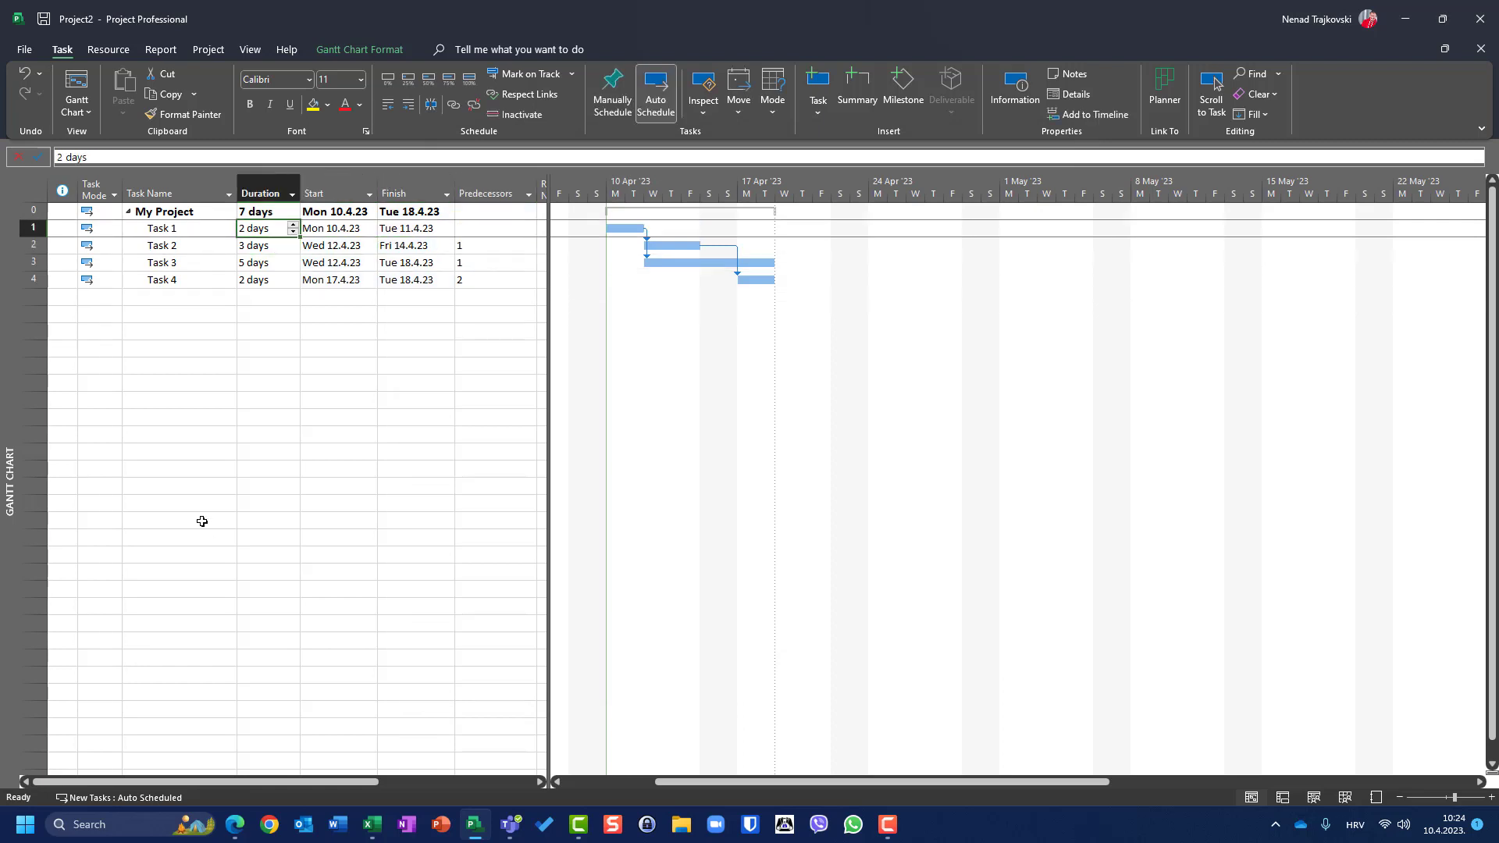
type("3")
key("Return")
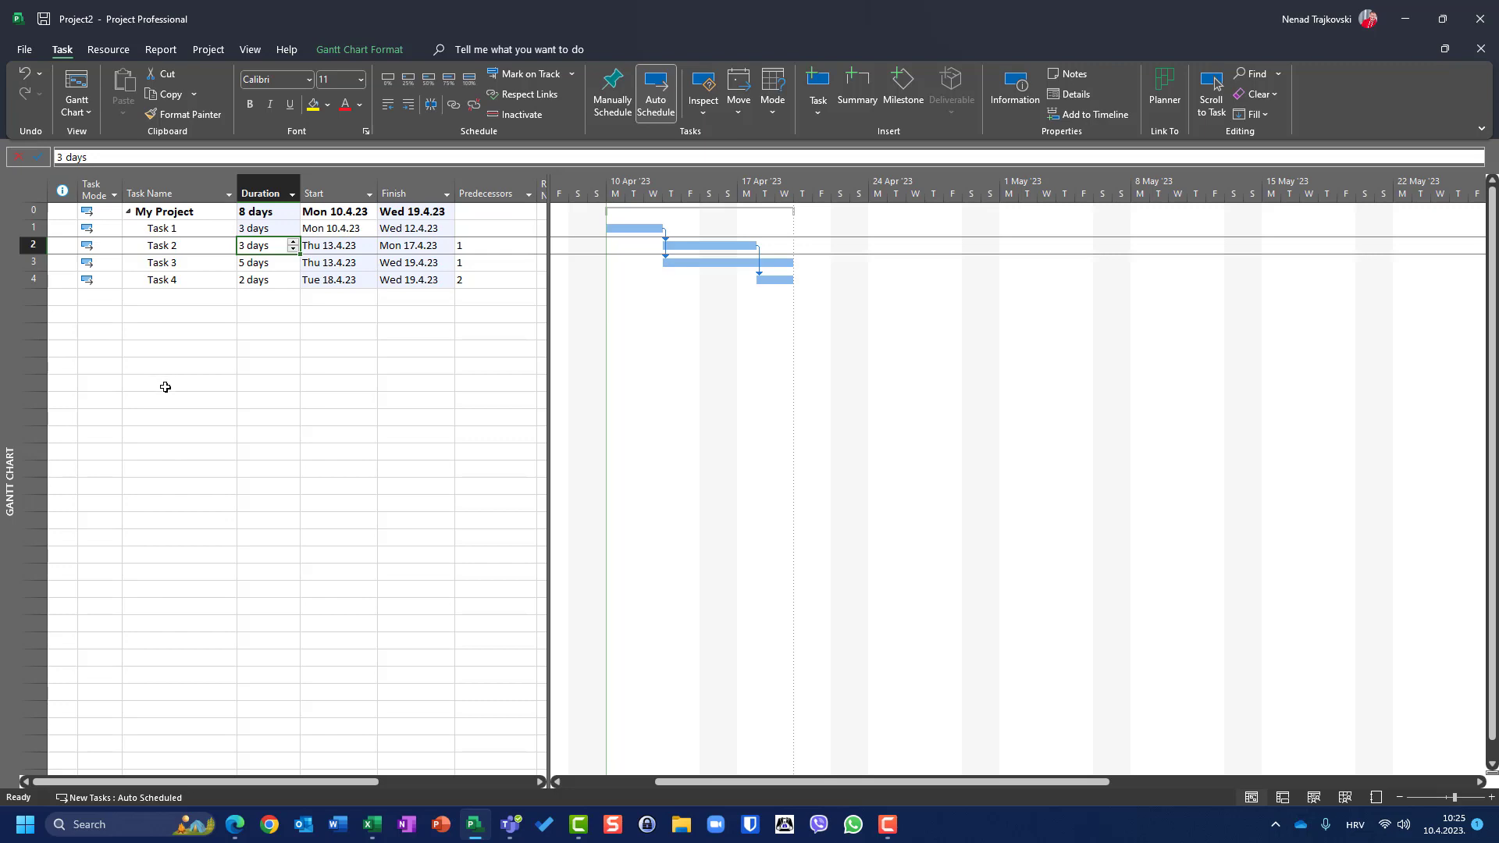
Review the scheduling and calculation settings in the Schedule options, then close them without making changes.
left_click(32, 54)
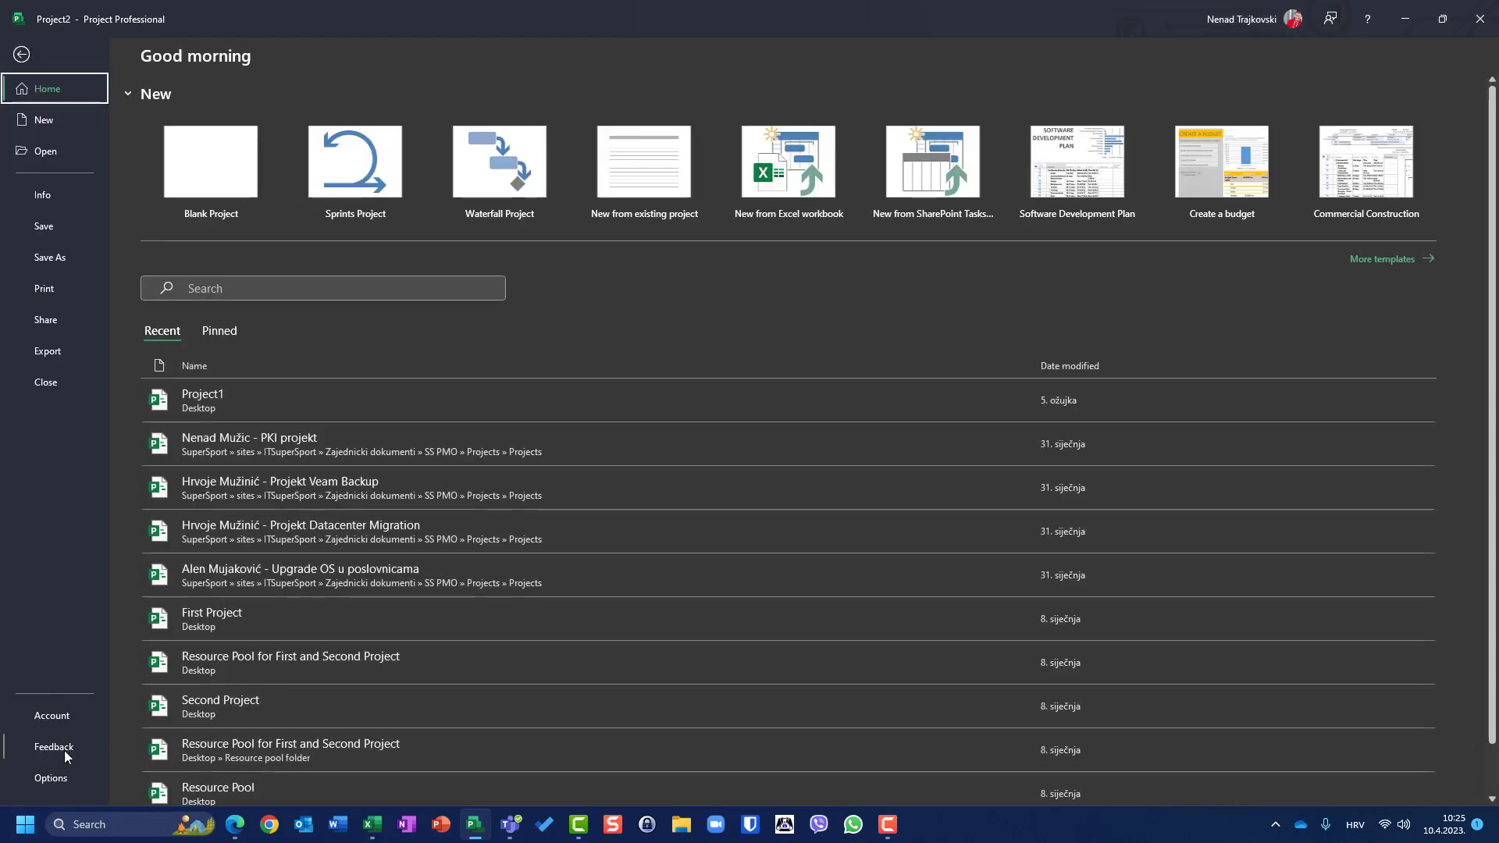
left_click(58, 777)
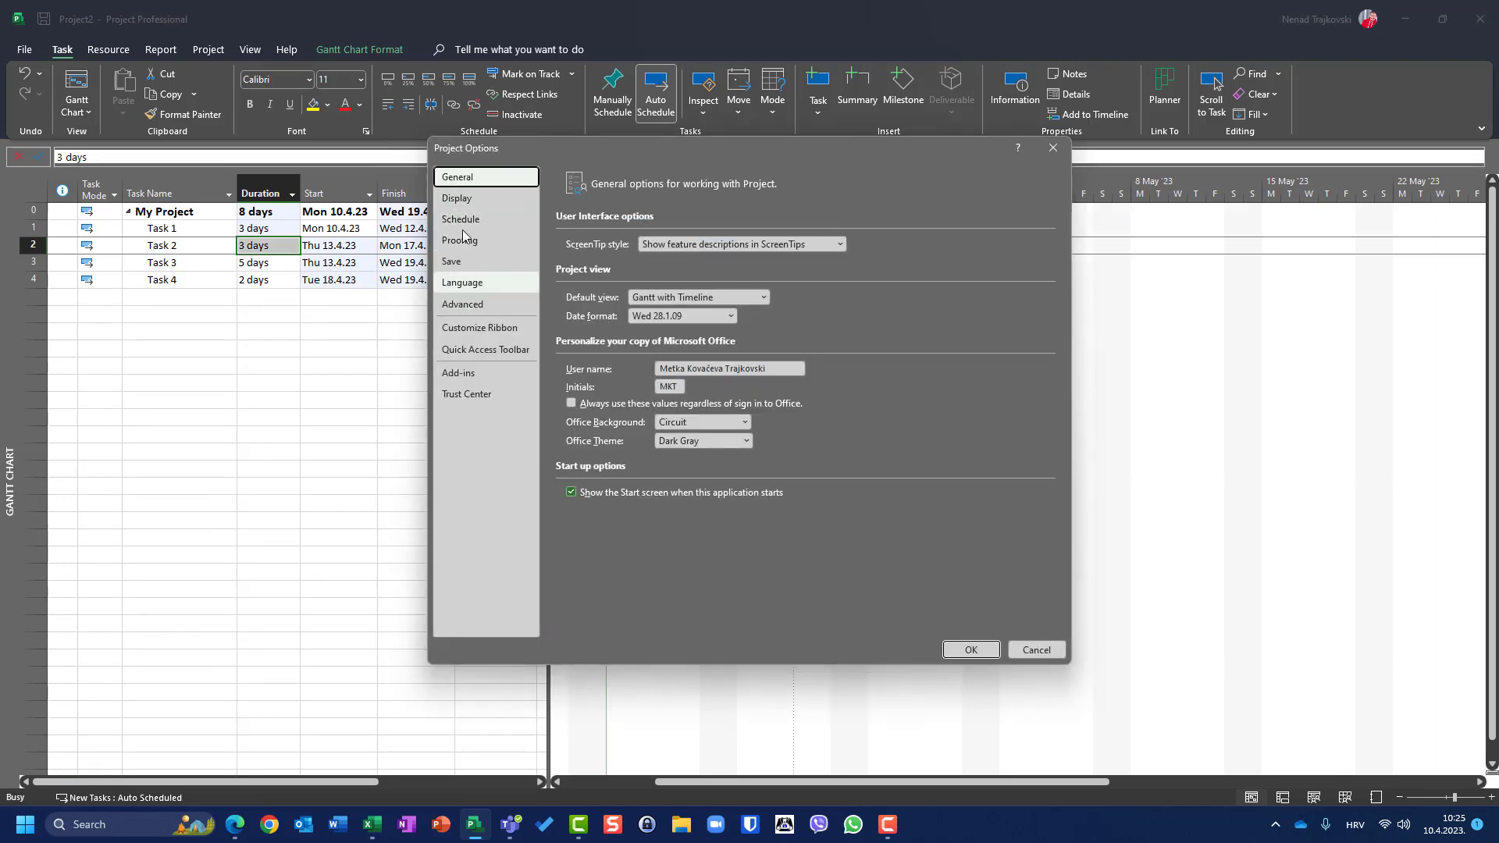
left_click(466, 221)
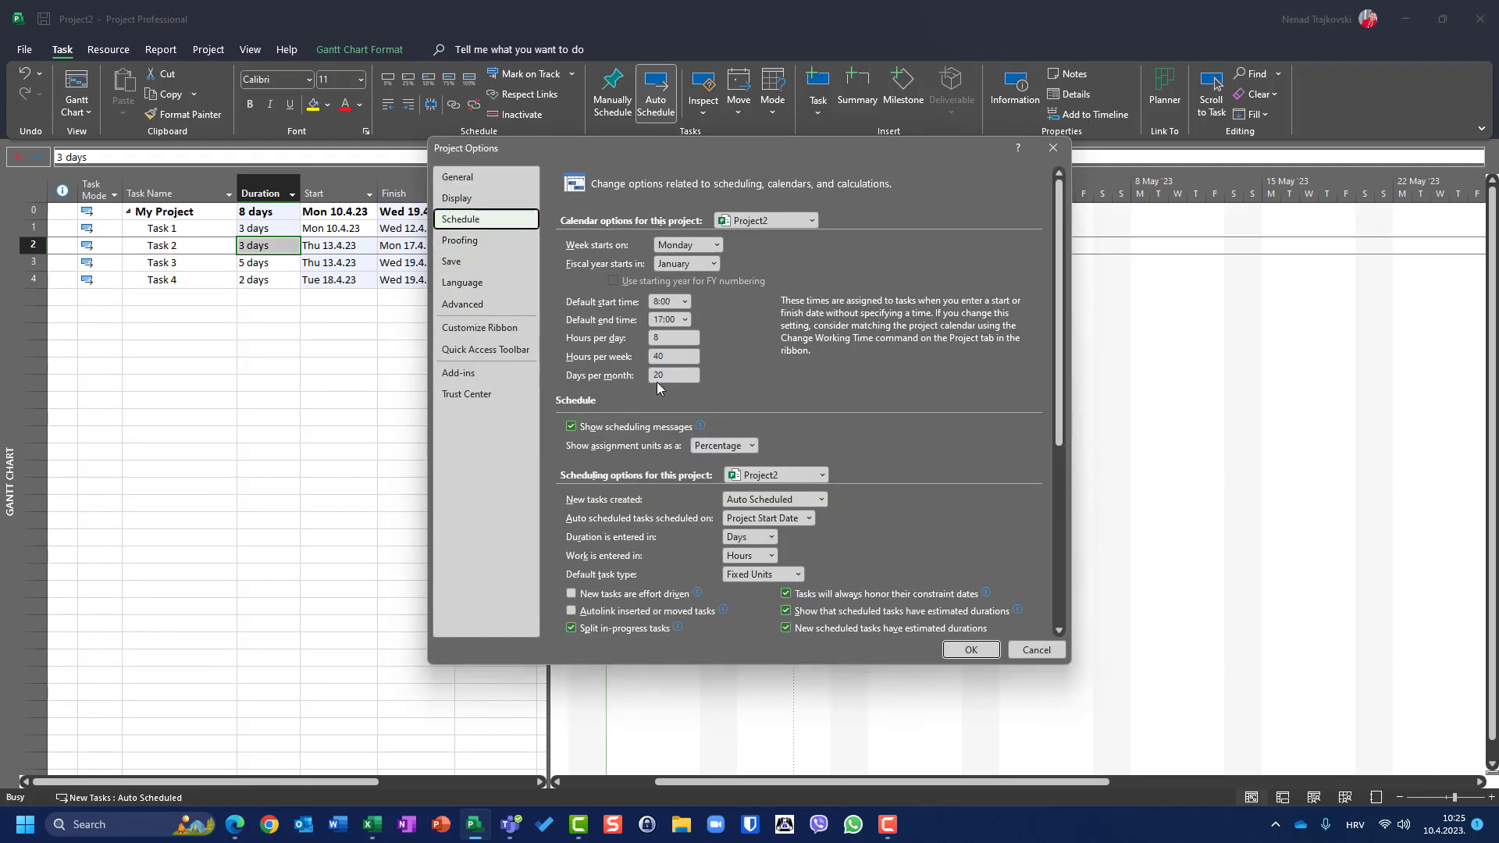
scroll(658, 388, "down", 5)
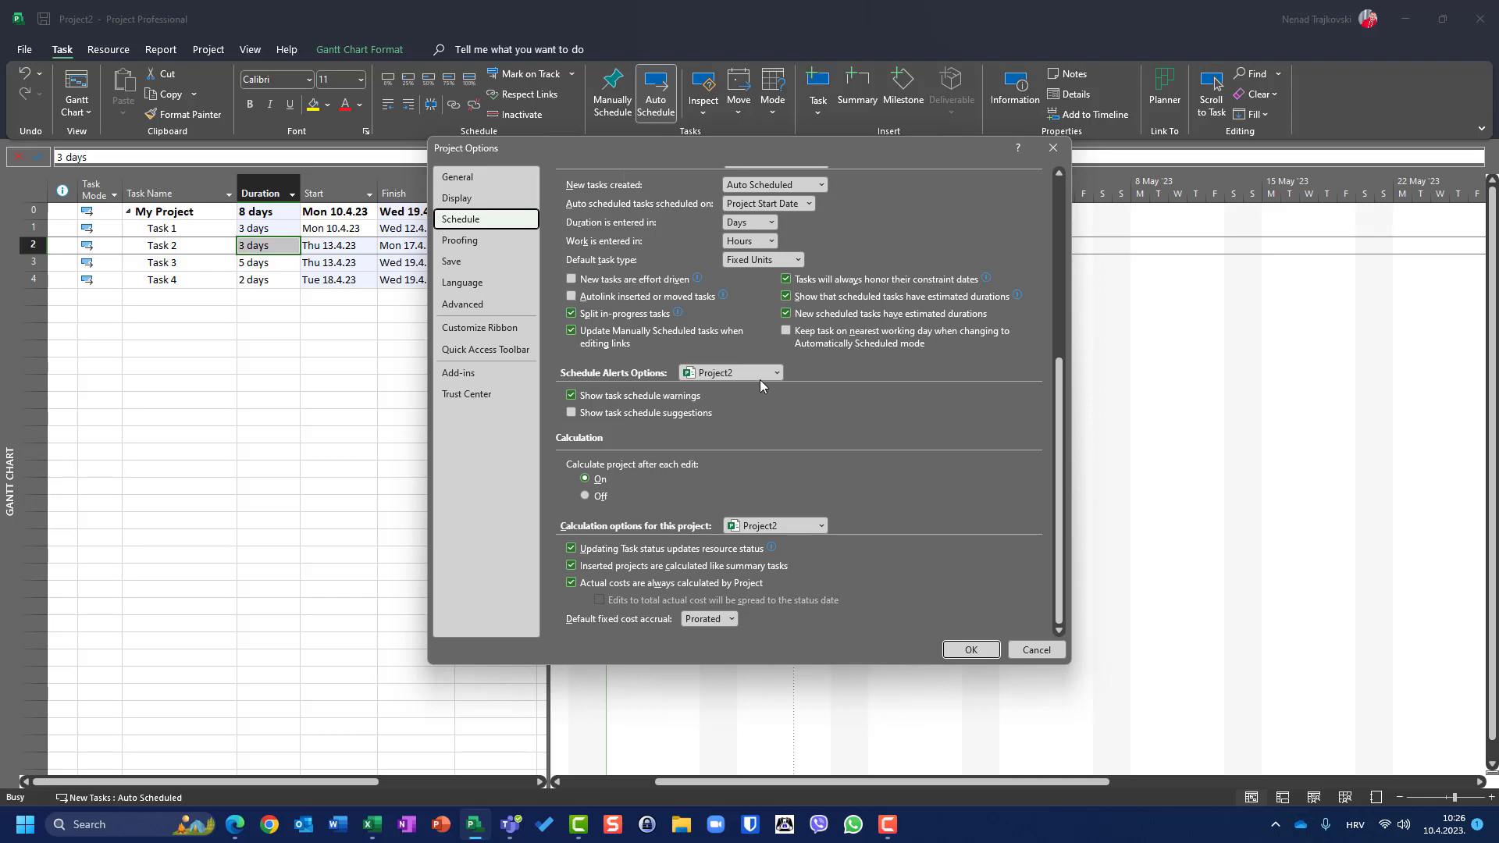
scroll(761, 379, "up", 5)
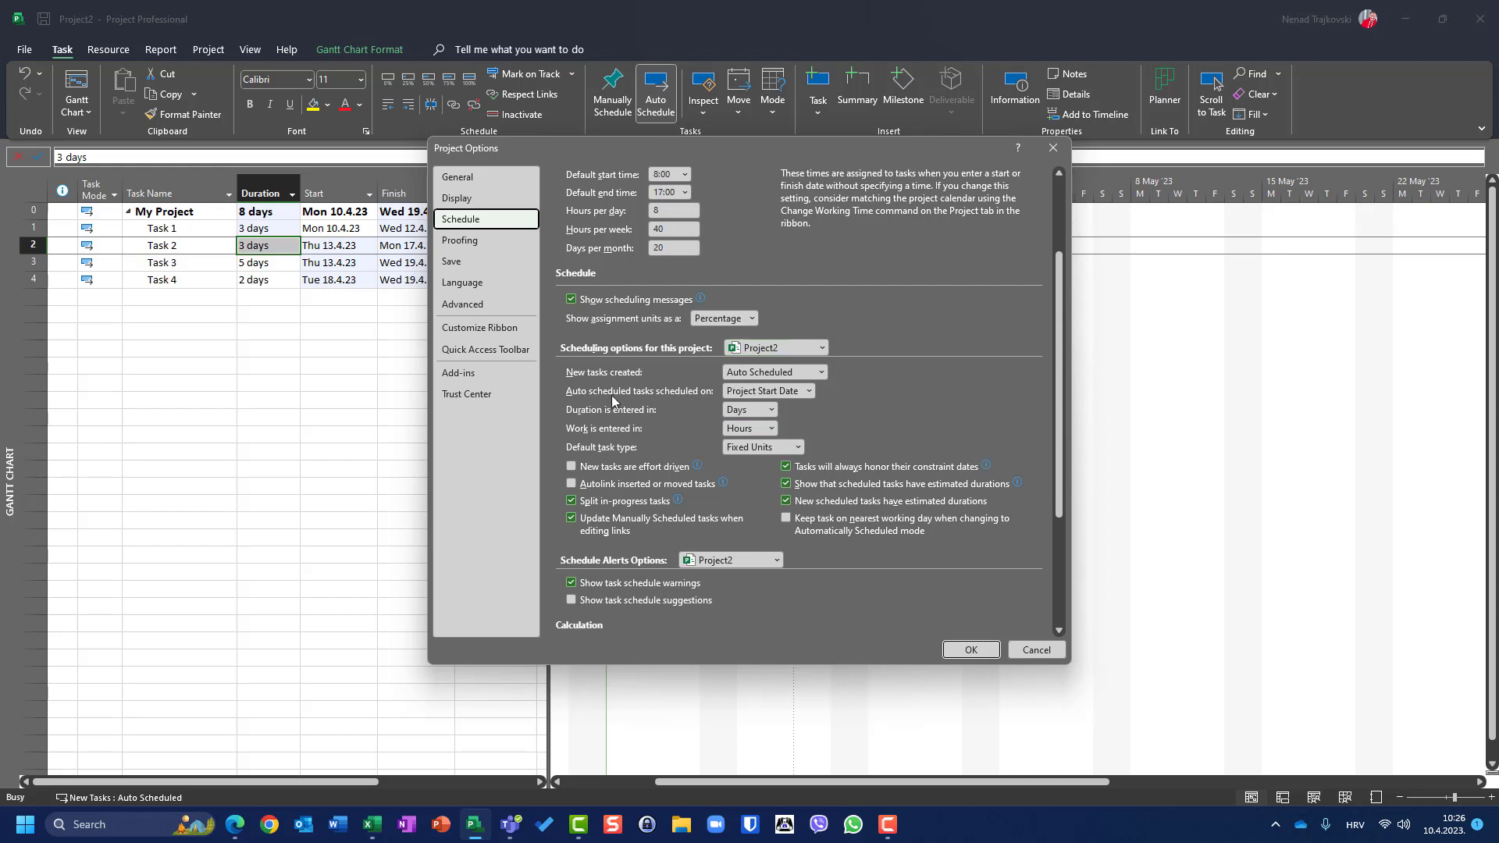
scroll(613, 402, "down", 4)
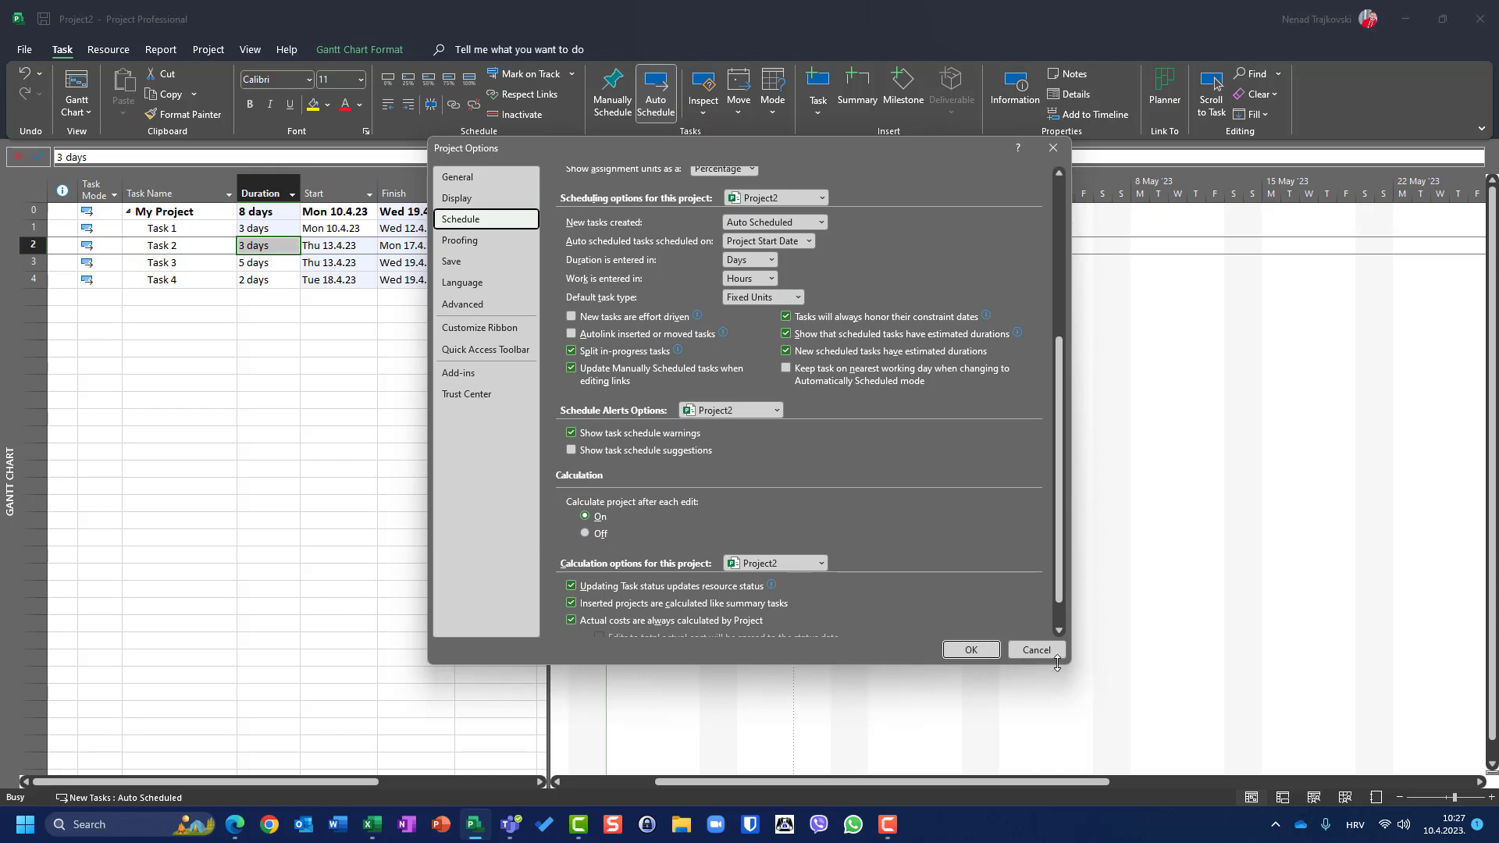
left_click(1036, 651)
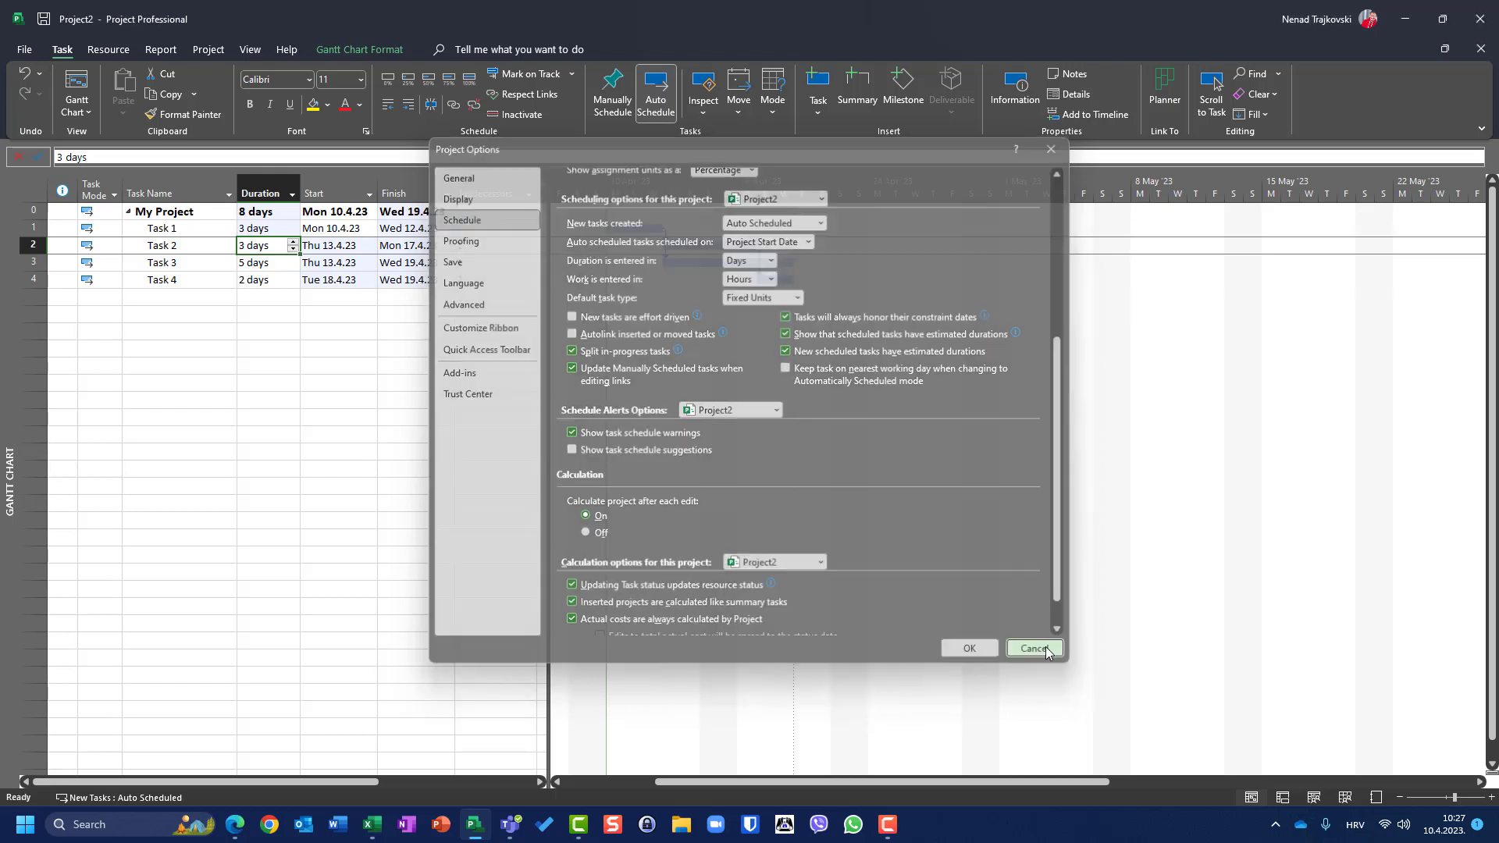